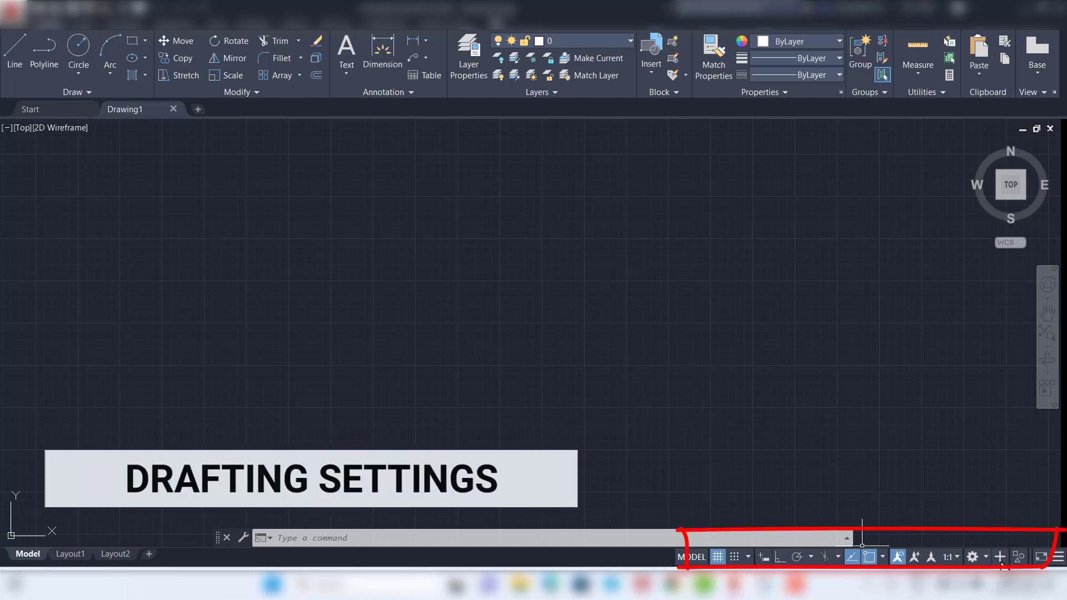
right_click(719, 559)
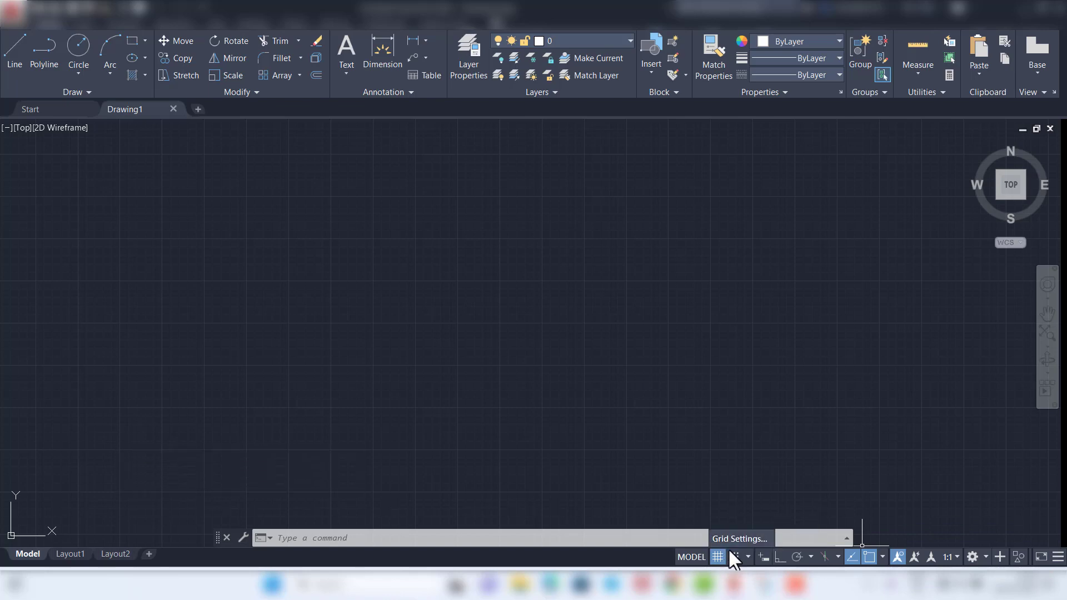
right_click(734, 553)
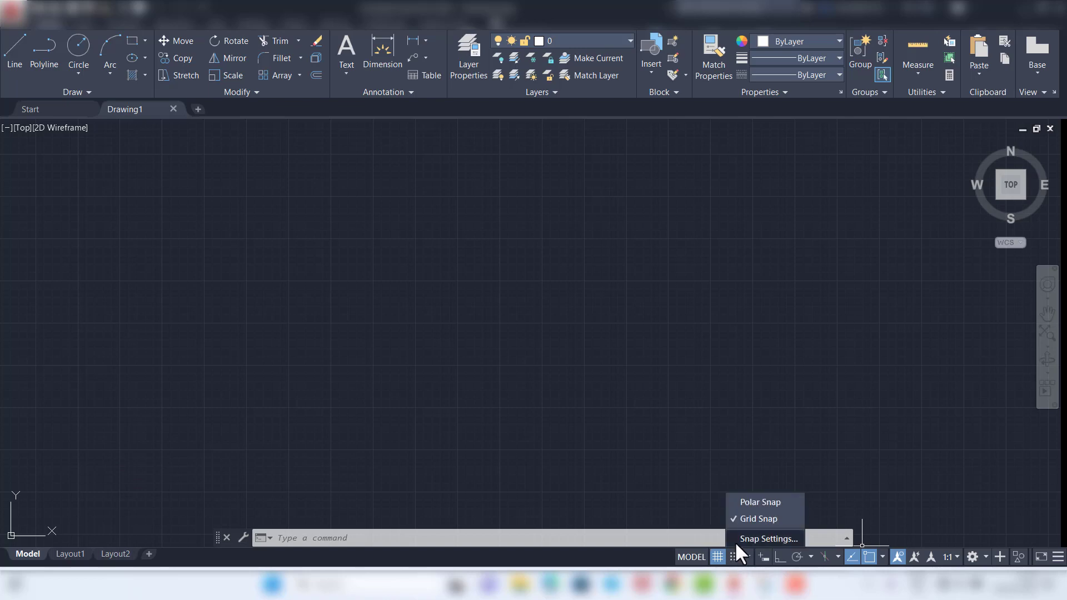
click(750, 305)
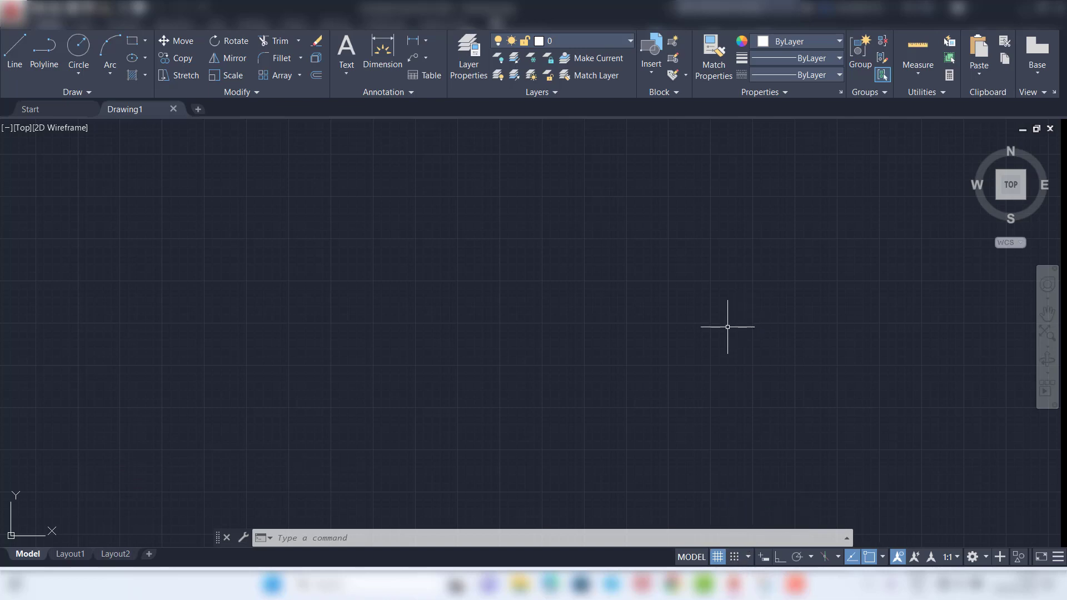
Step: Set the grid snap type to Isometric snap in the Drafting Settings and apply it
text(DS)
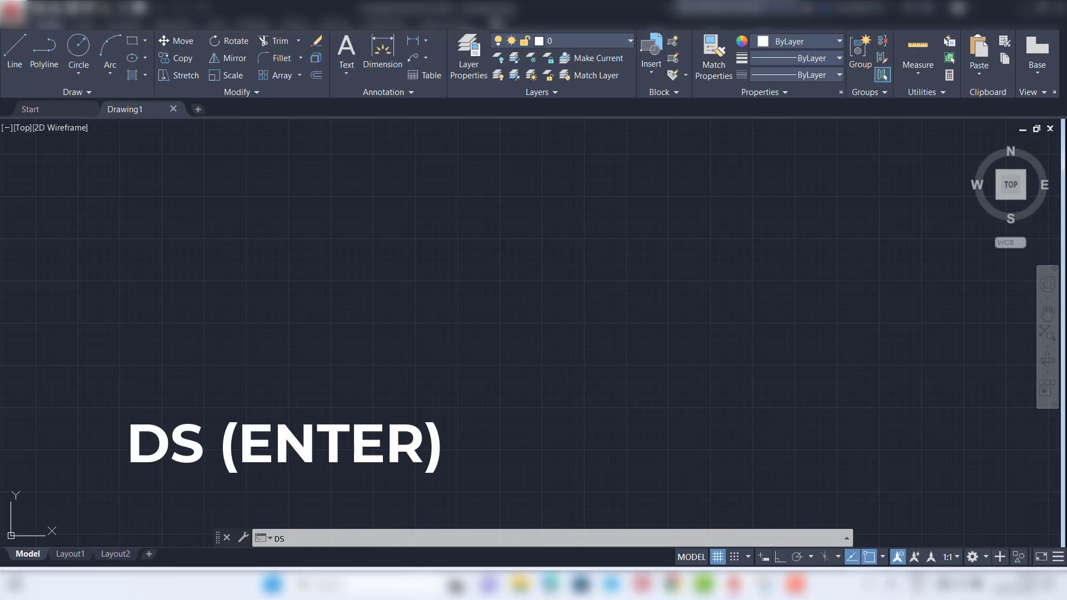
key(Return)
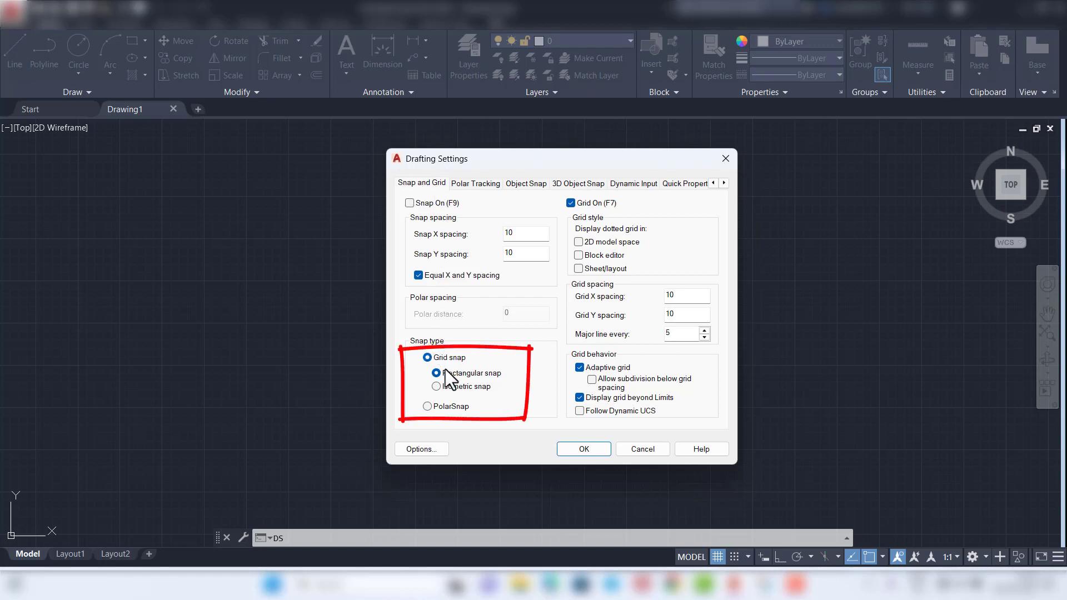
click(467, 388)
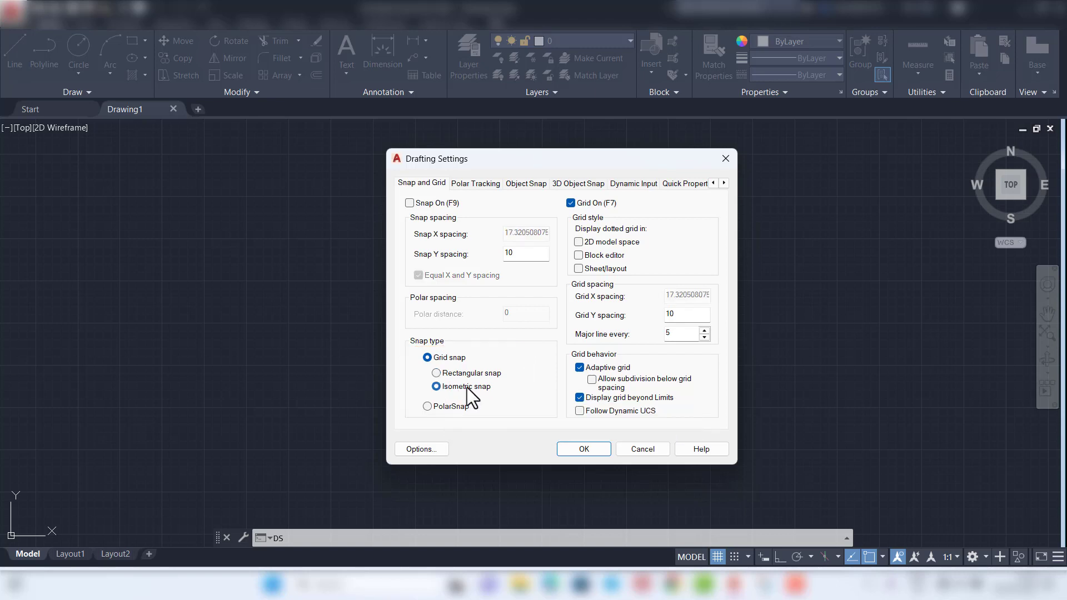
click(573, 451)
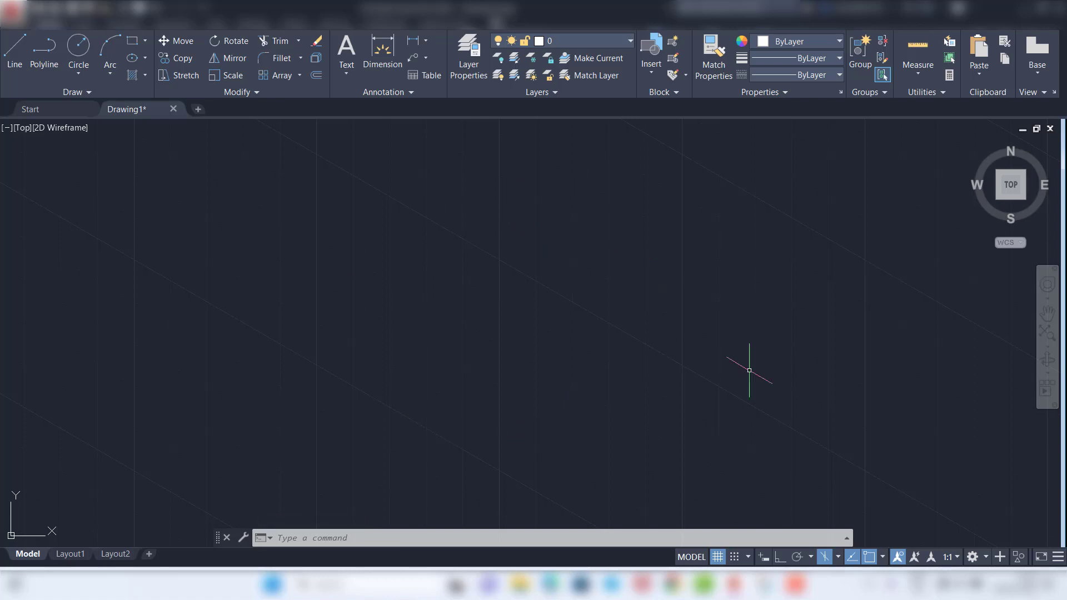
Step: Switch the active isoplane to Top, Right, Left and back to Top
click(838, 558)
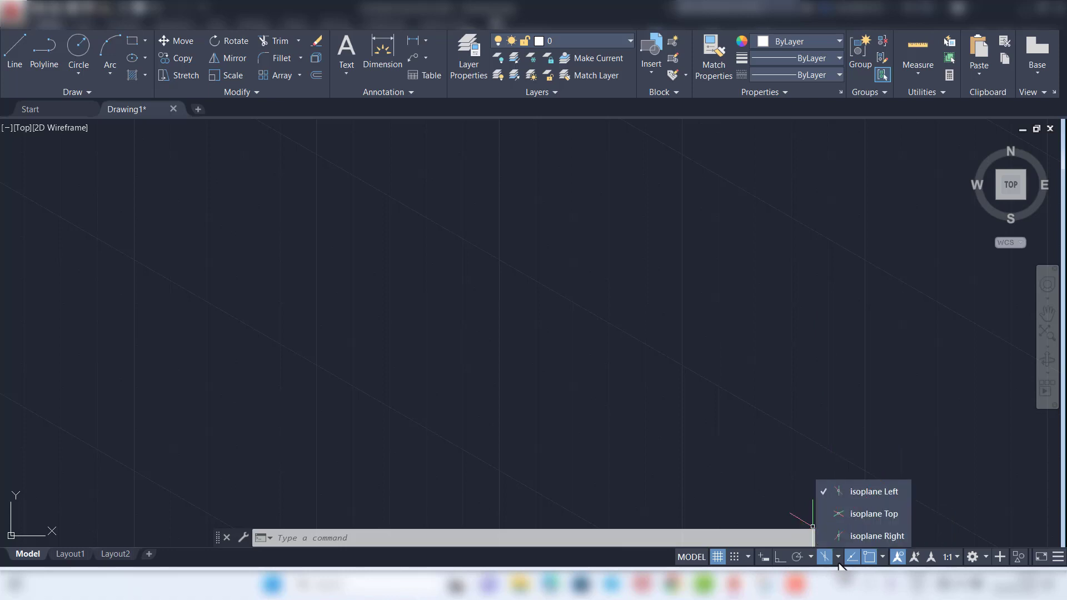
click(869, 512)
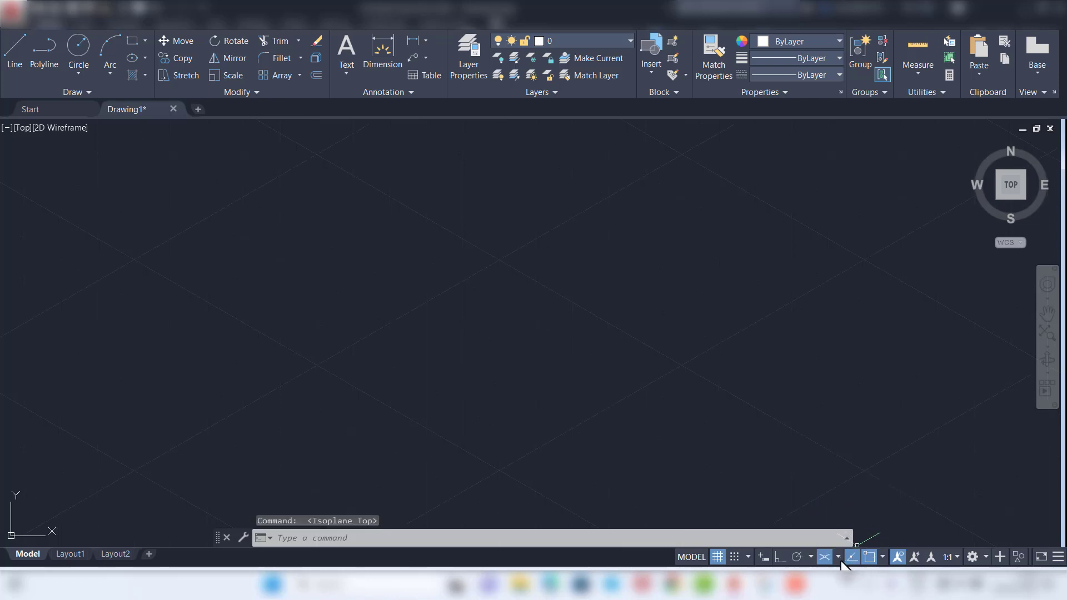
click(838, 557)
click(845, 537)
click(838, 557)
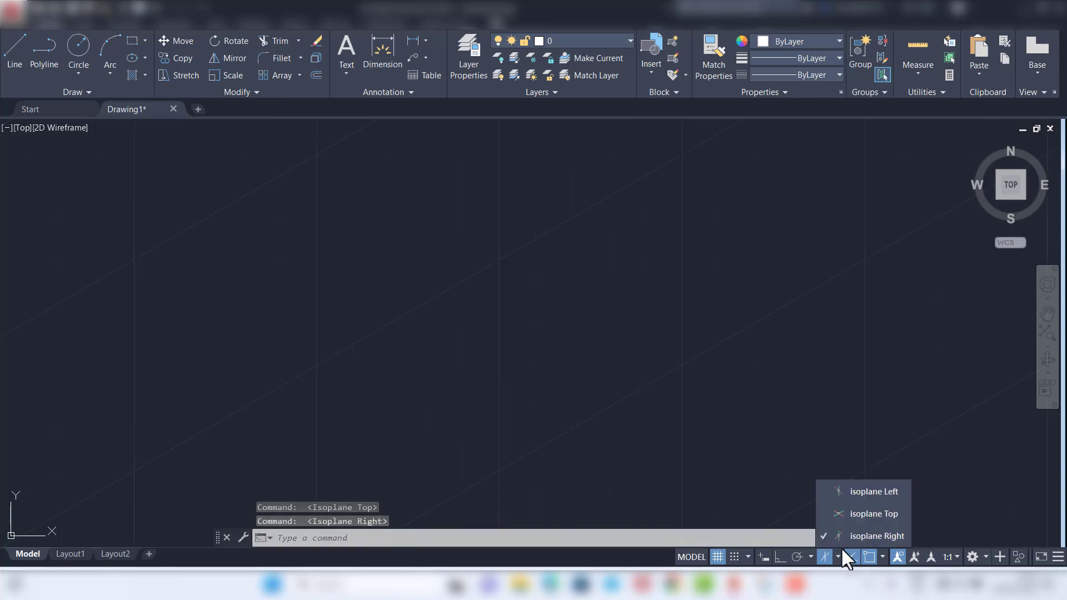
click(856, 489)
click(838, 557)
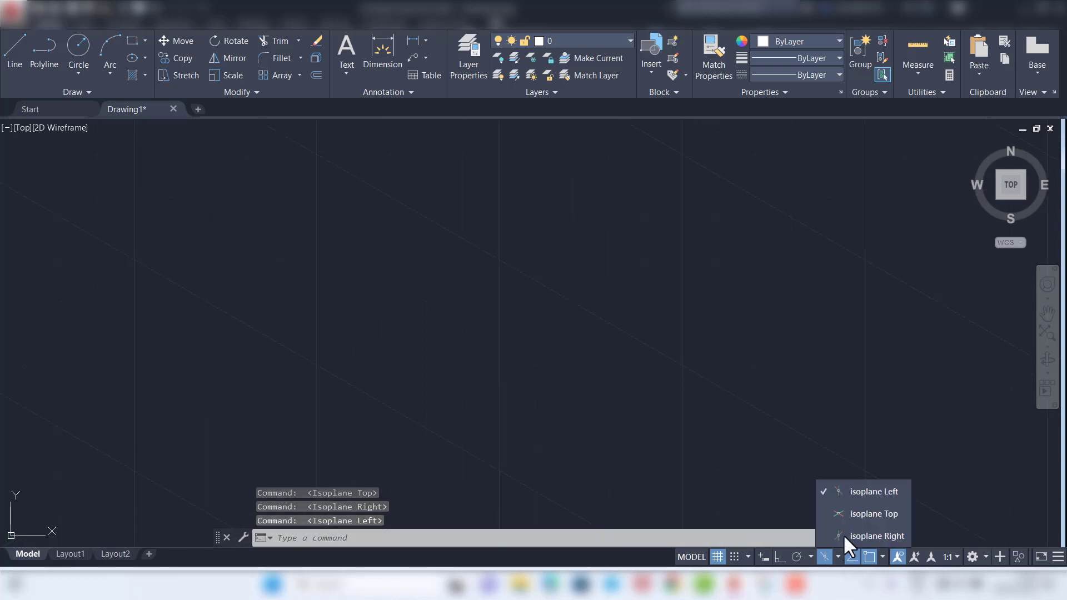
click(859, 512)
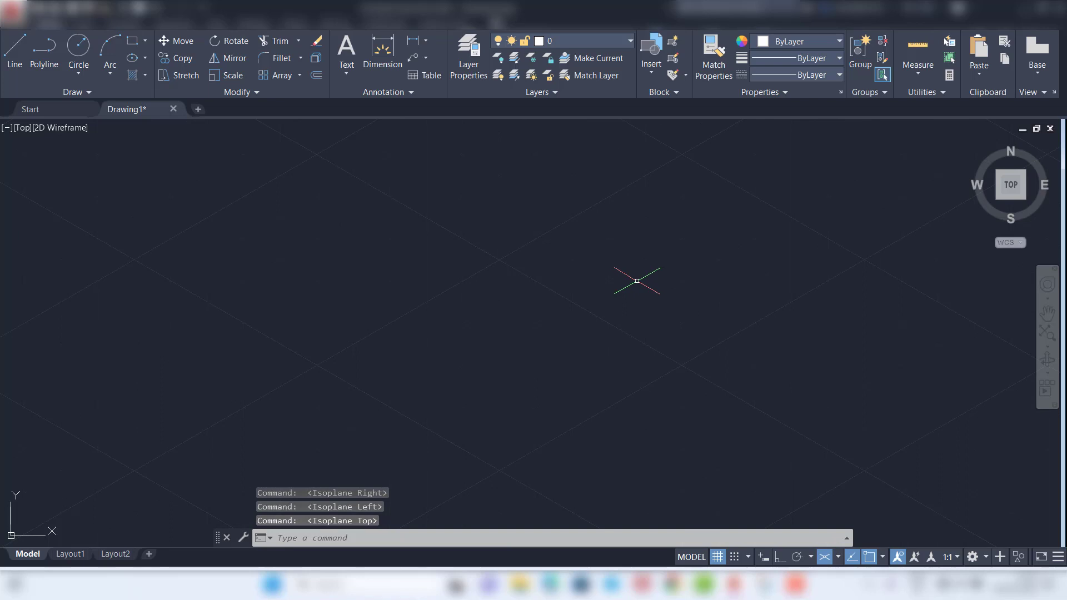
Step: Cycle the active isoplane repeatedly through Right, Left and Top, stopping at Left
key(F5)
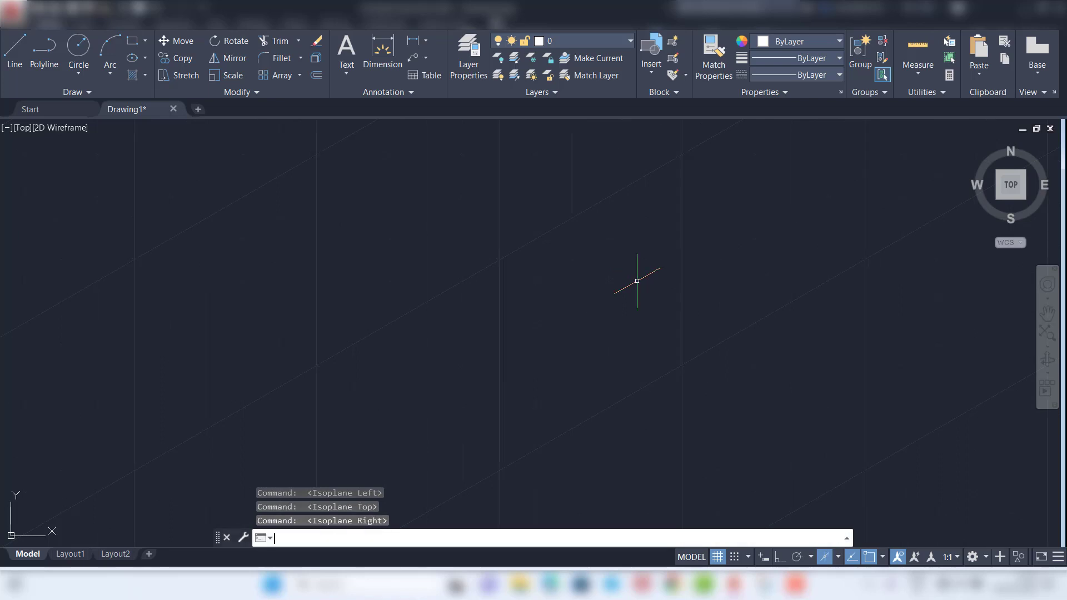
key(F5)
key(F5)
key(F5)
key(F5)
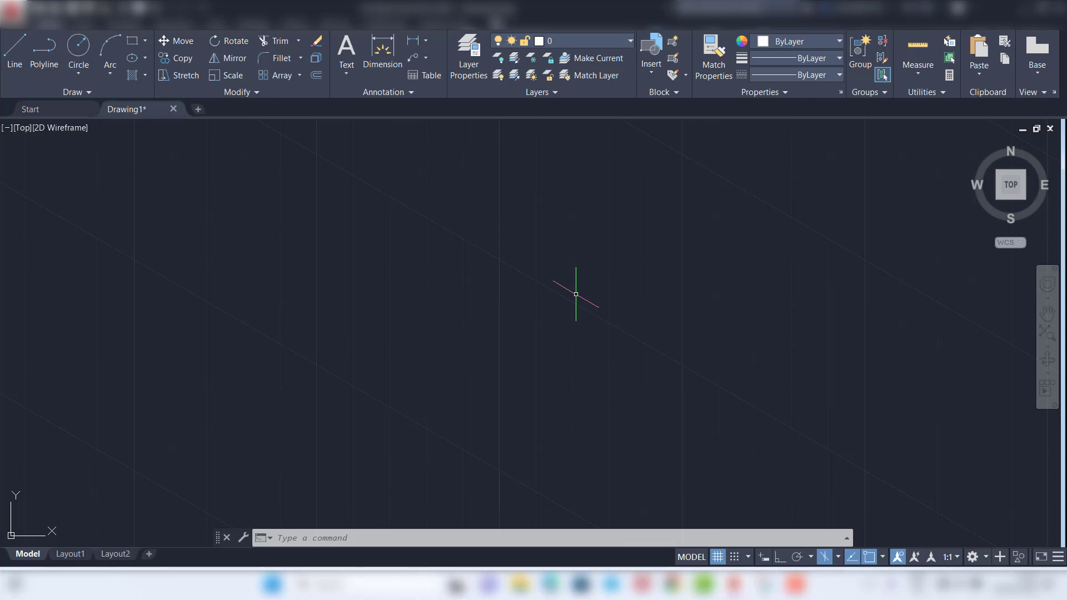
Step: With isoplane Left active and Ortho on, draw a line 20 units long at 150° as the left face's lower edge
click(838, 557)
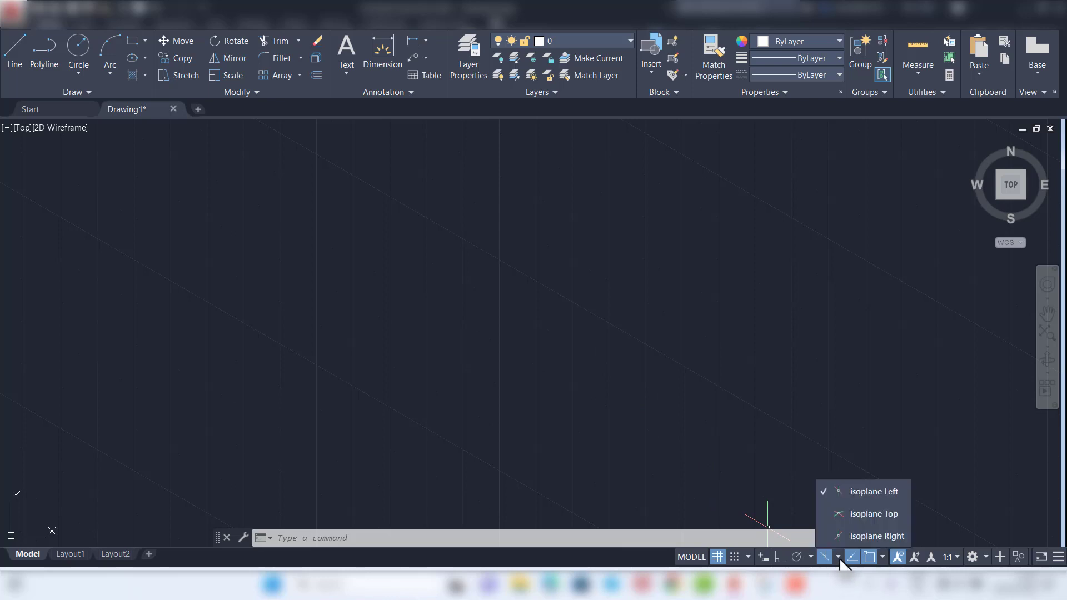
click(845, 490)
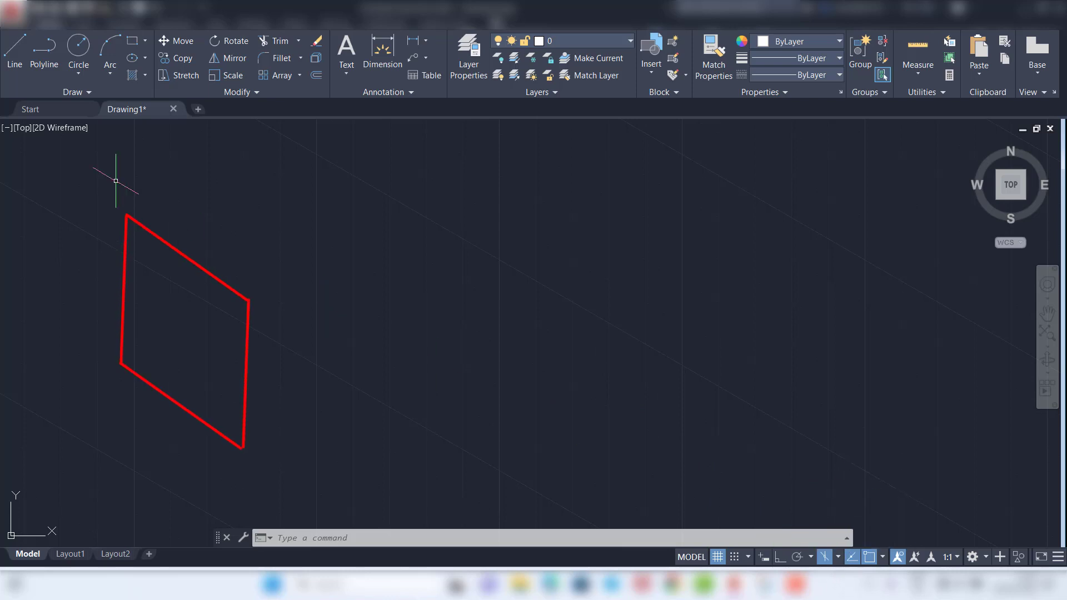
click(11, 59)
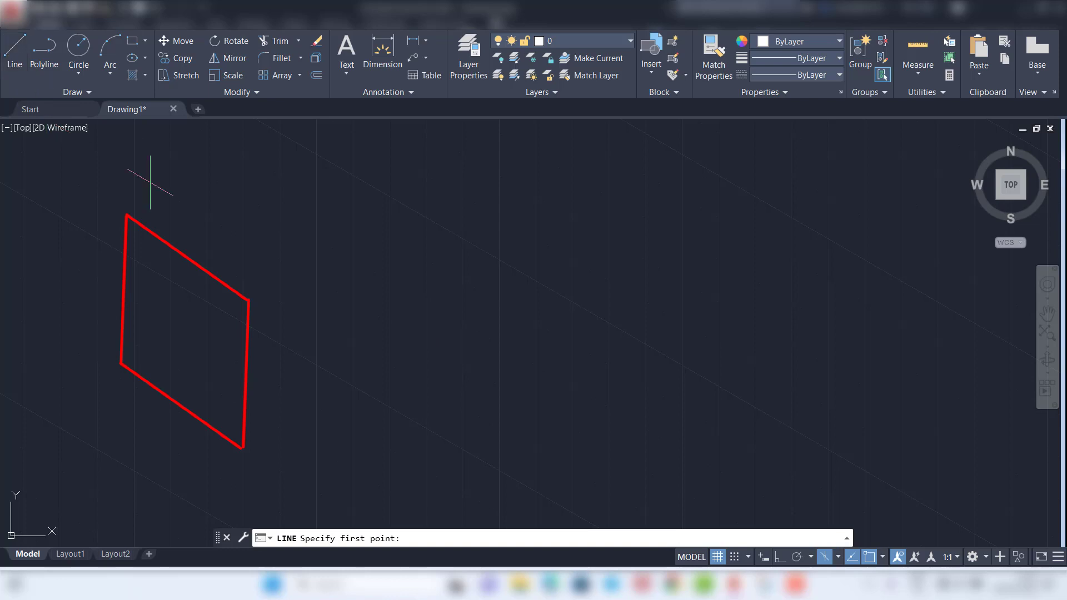
click(576, 433)
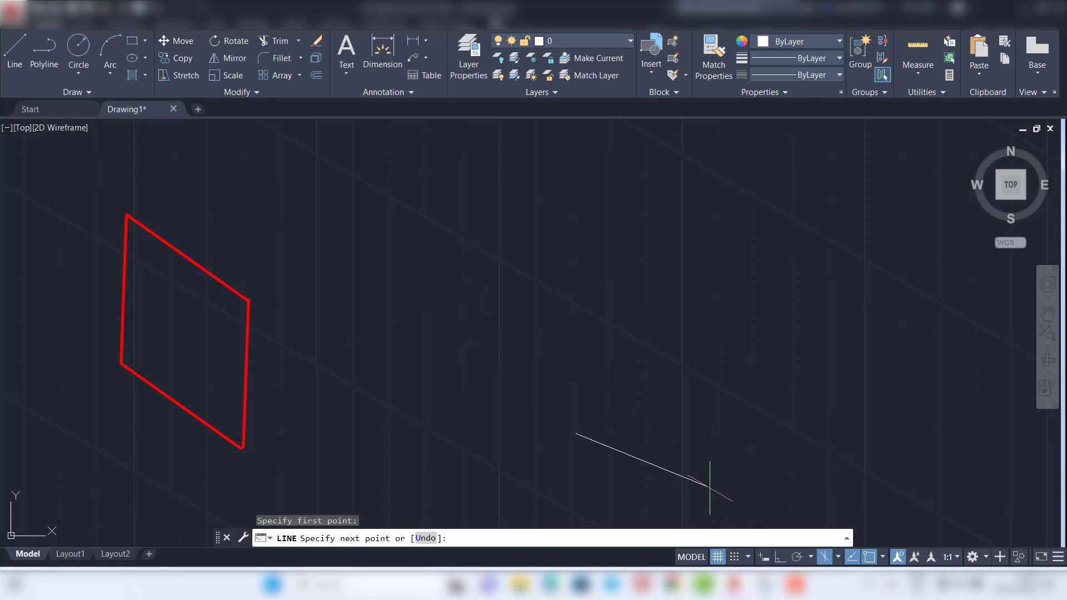
click(782, 558)
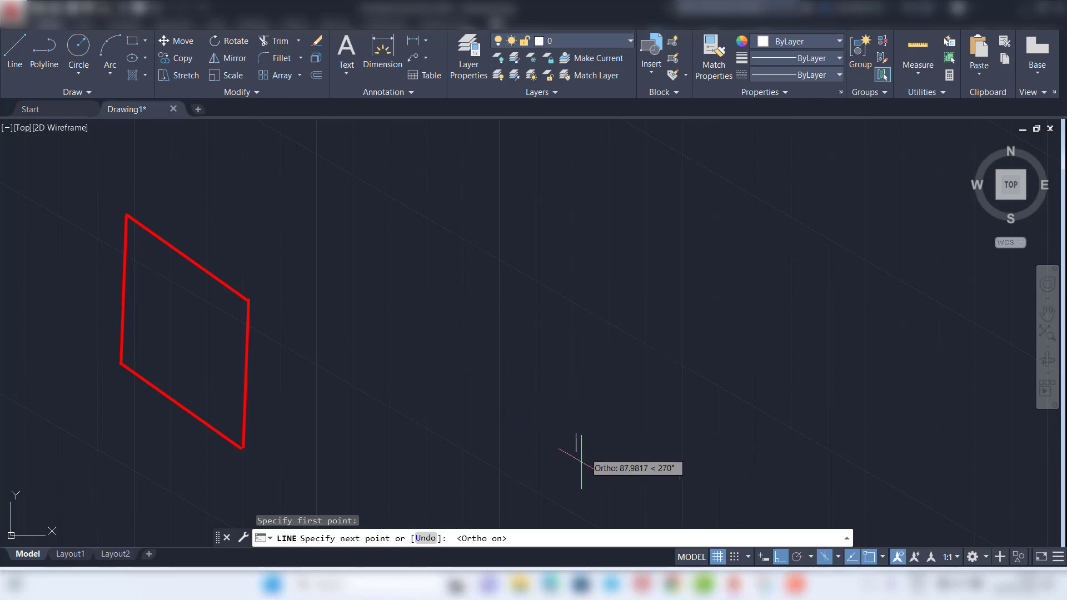
click(838, 557)
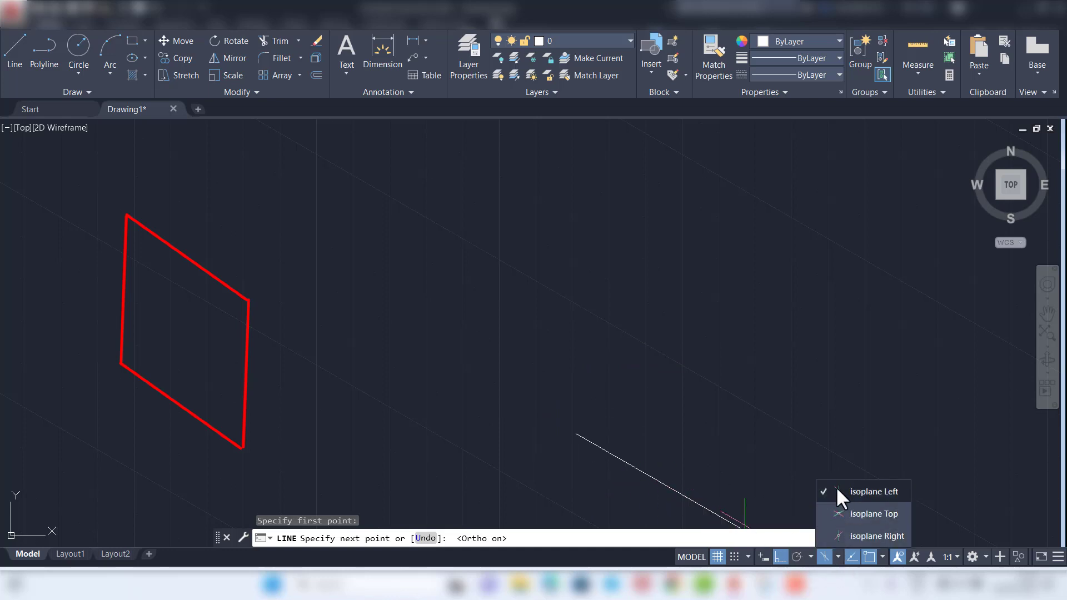
click(837, 558)
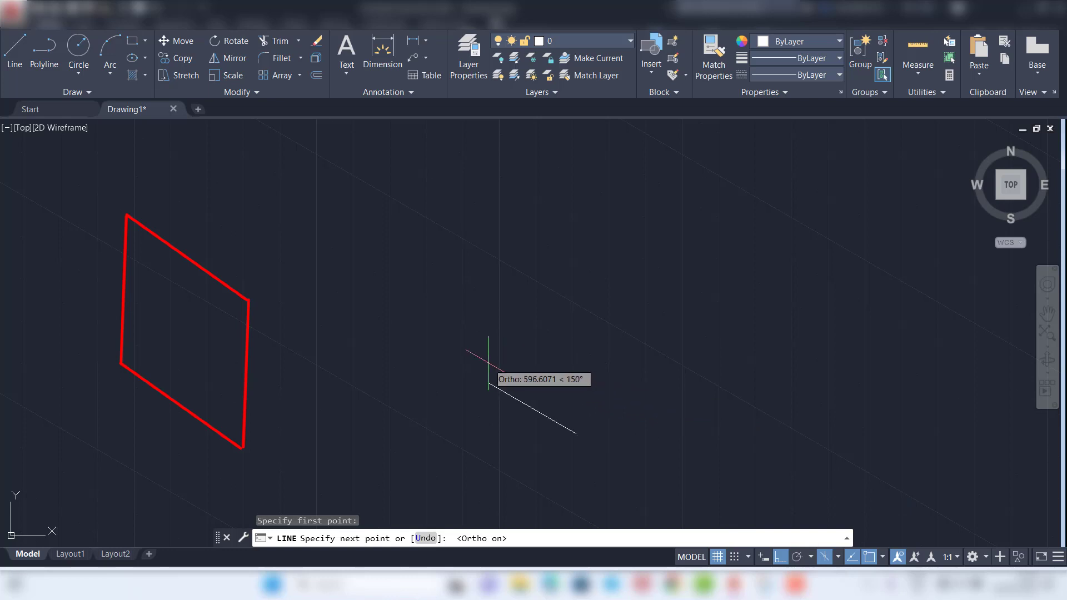
key(Return)
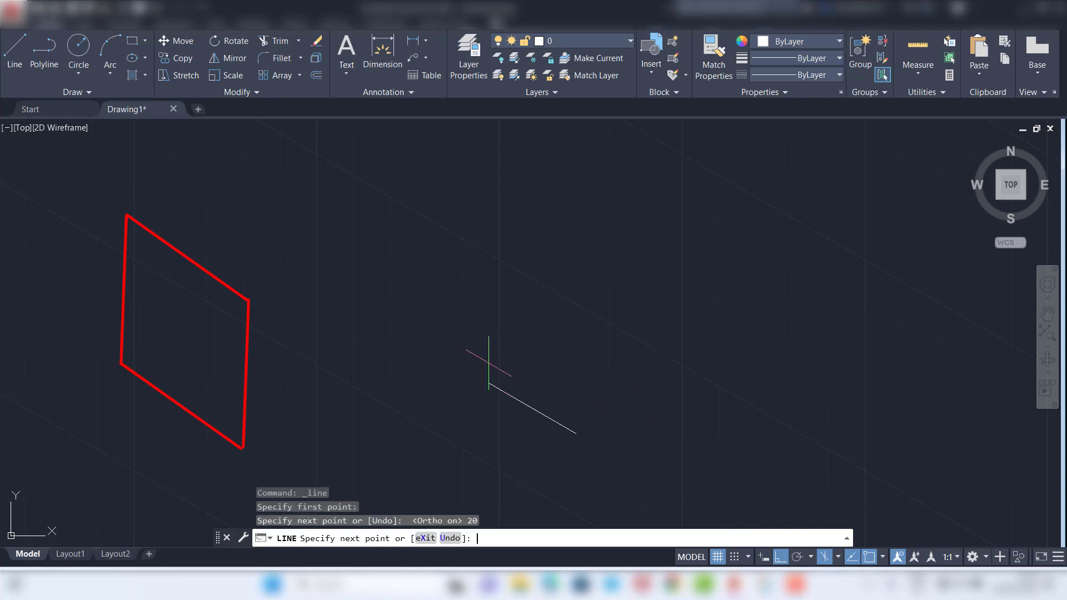
Step: Complete the left face with a 20-unit vertical edge upward and a 20-unit edge at 330°, and close the outline
click(1016, 189)
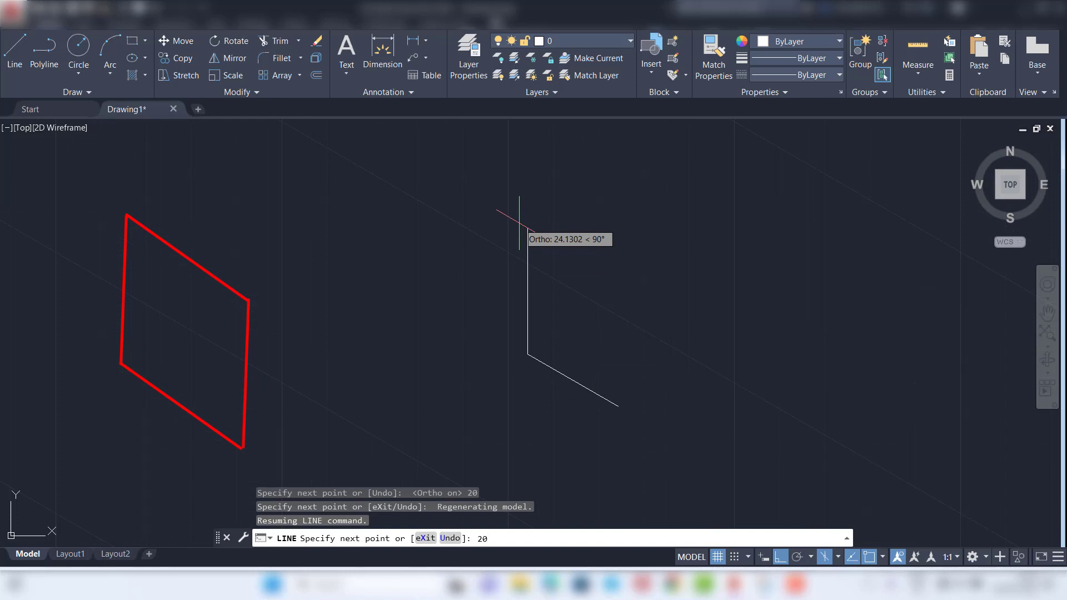
key(Return)
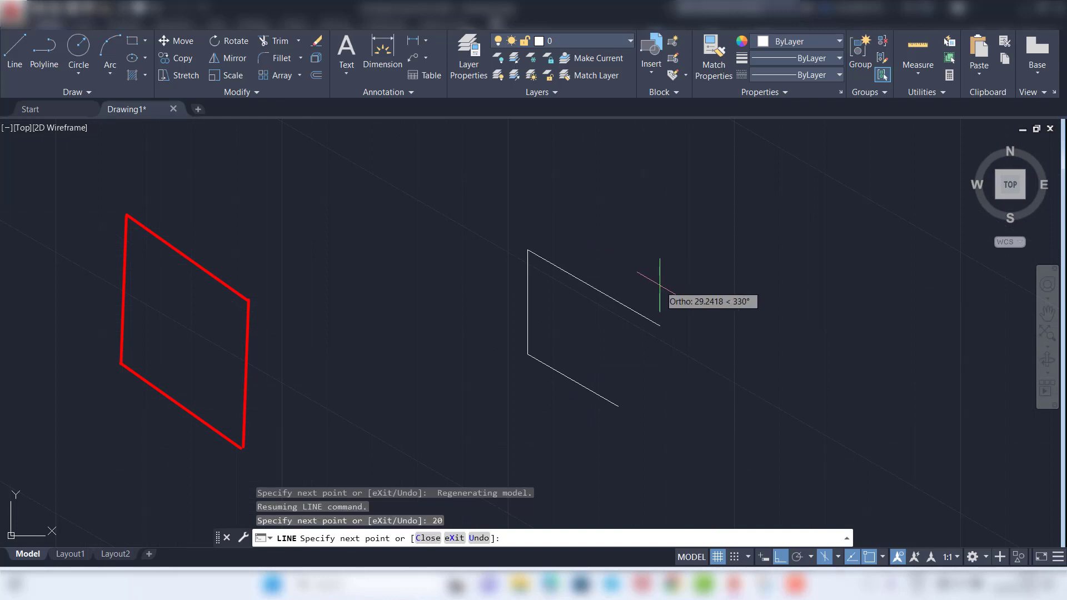
text(20)
key(Return)
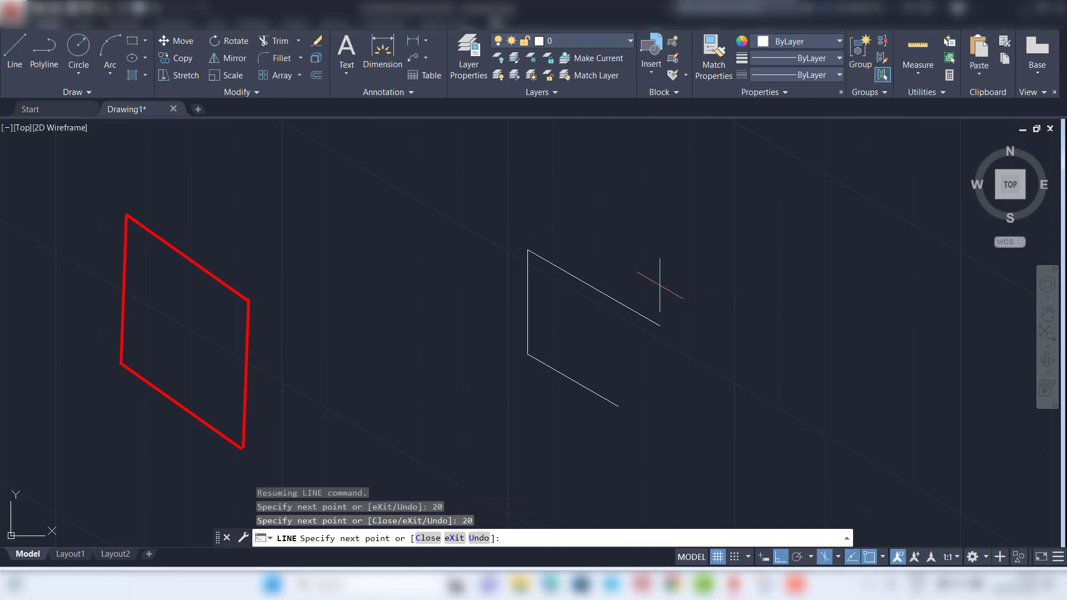
text(c)
key(Return)
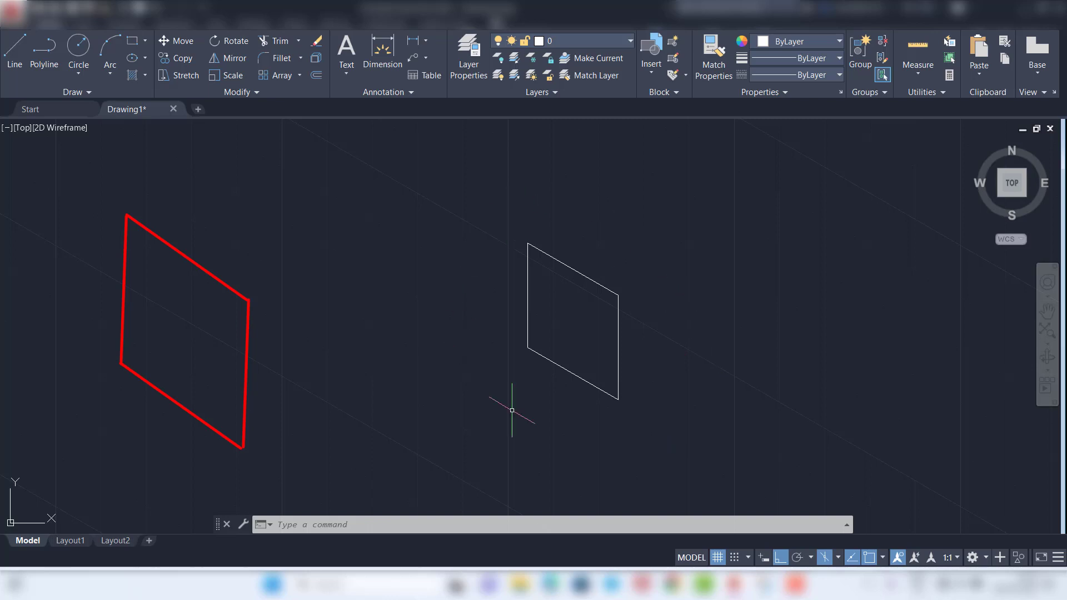
Step: On isoplane Right, draw the right face from the left face's lowest corner with 20-unit lines at 30°, 90° and 210°
click(840, 561)
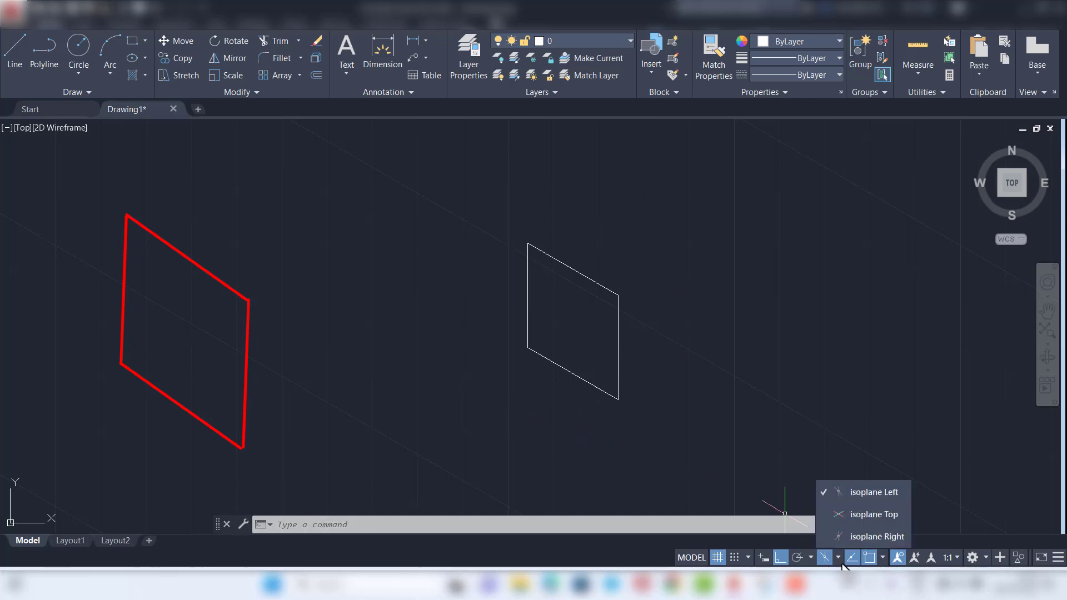
click(877, 537)
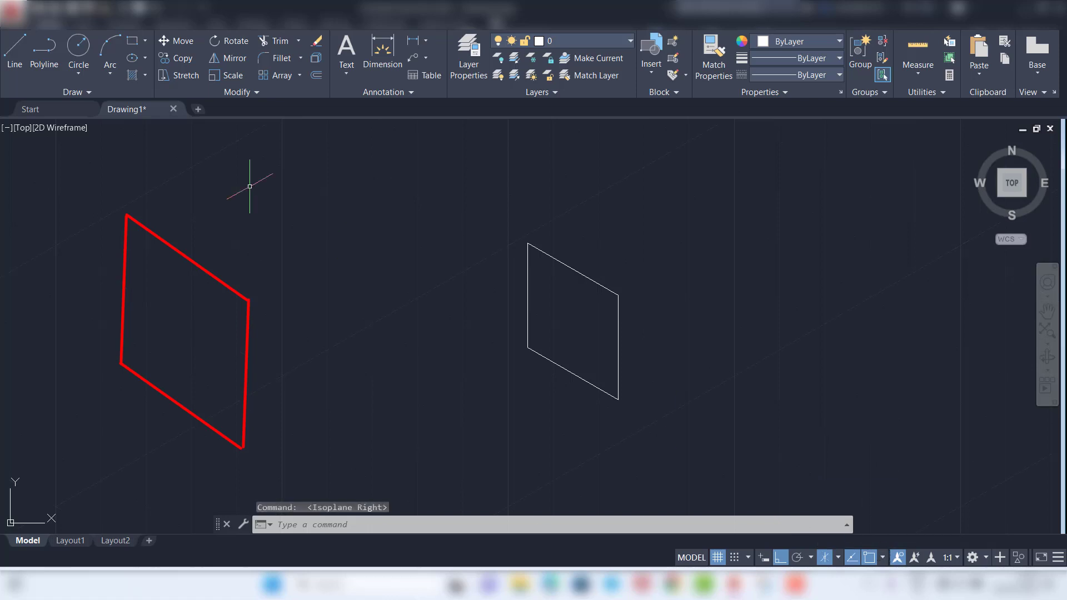
click(24, 65)
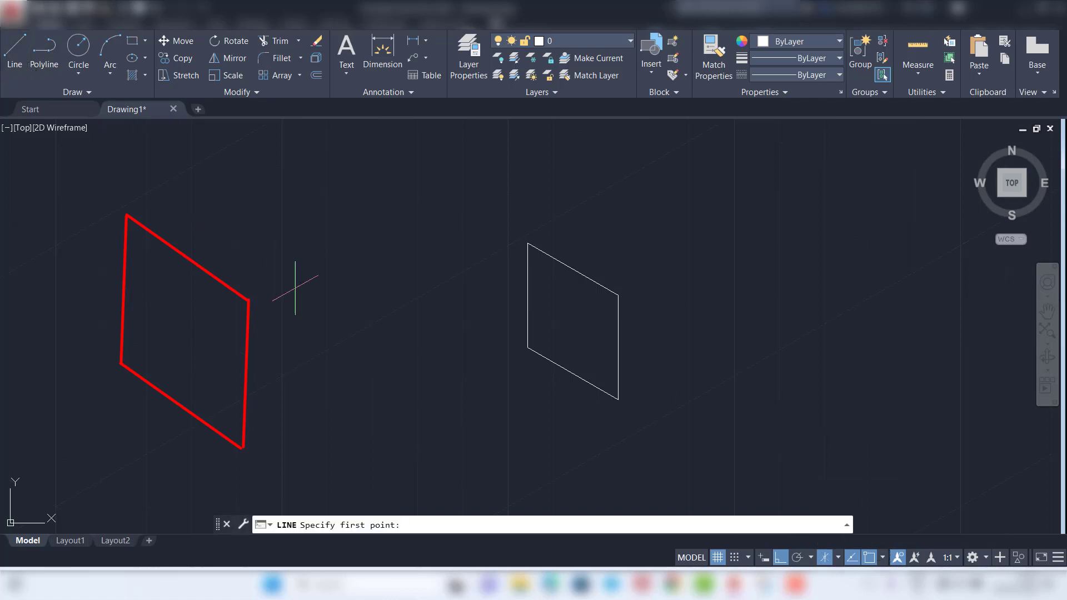
click(618, 400)
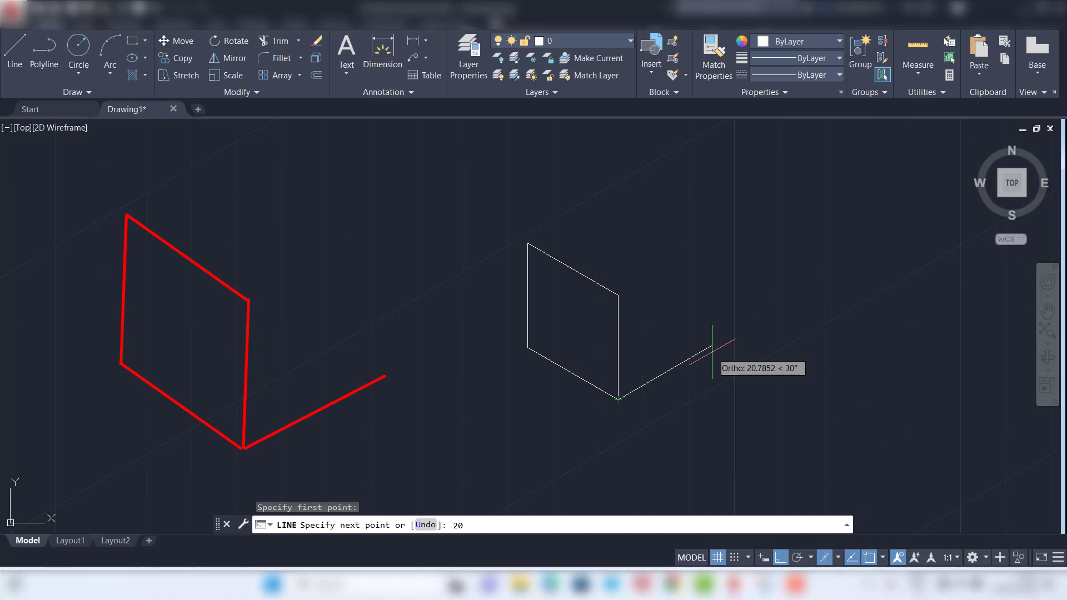
key(Return)
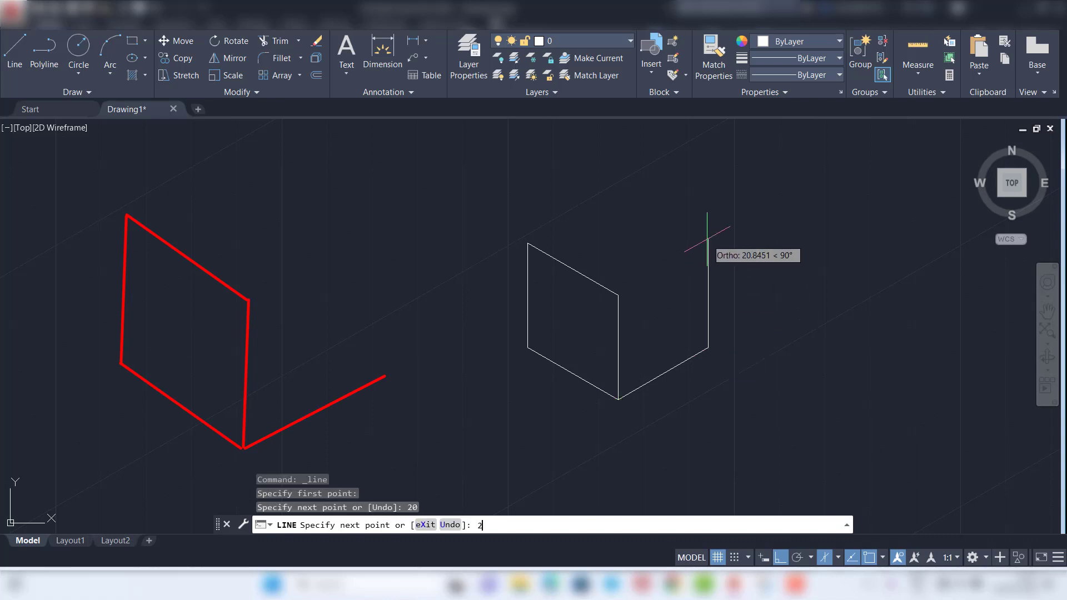
text(20)
key(Return)
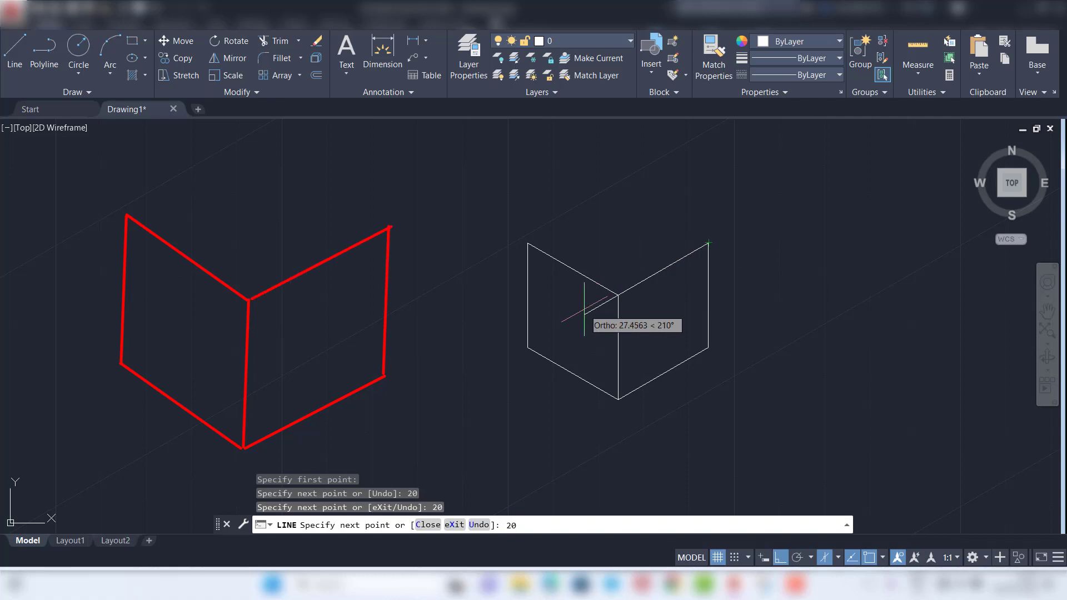
key(Return)
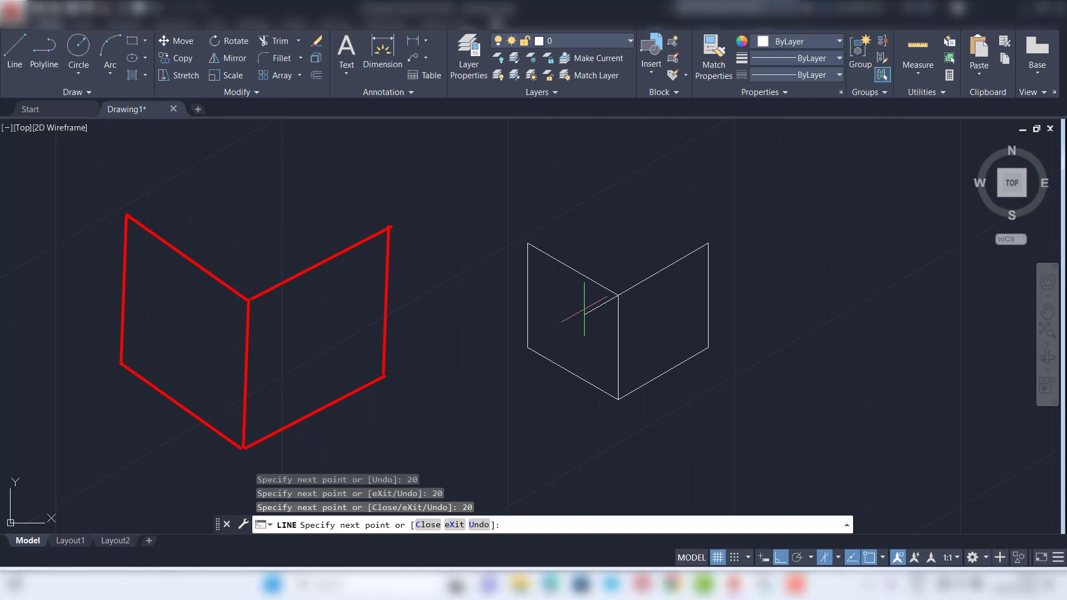
key(Escape)
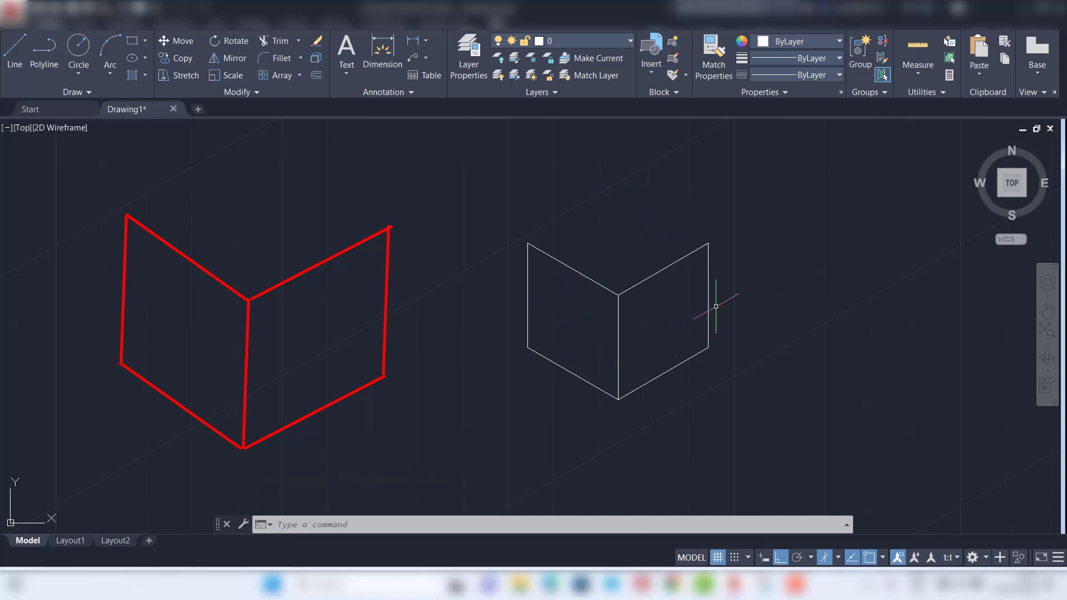
Step: On isoplane Top, close the cube's top face from the right face's upper outer corner with 20-unit lines at 150° and 210°
click(838, 557)
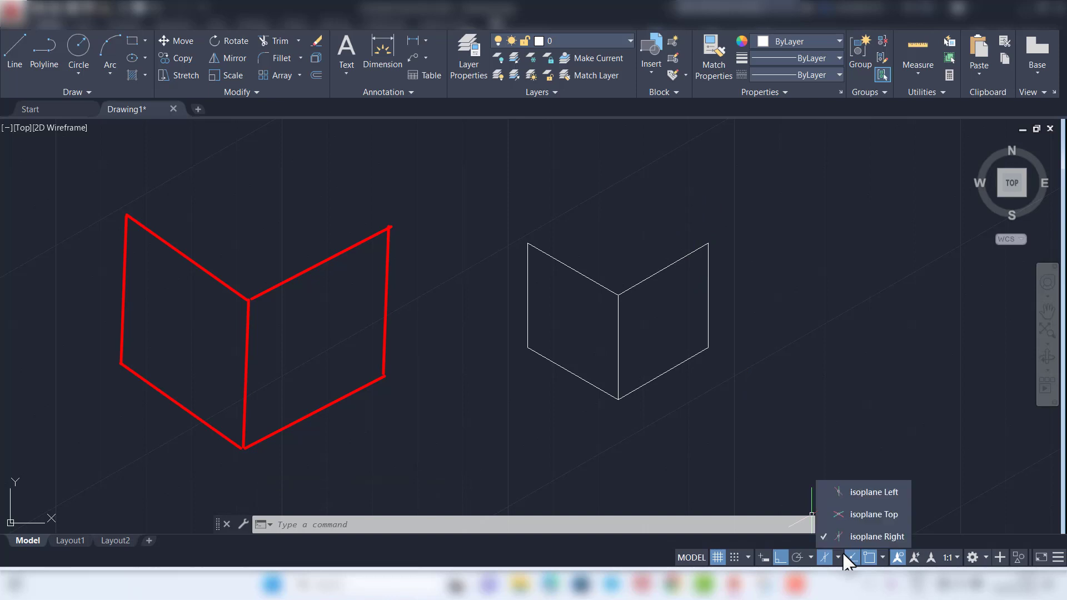
click(859, 515)
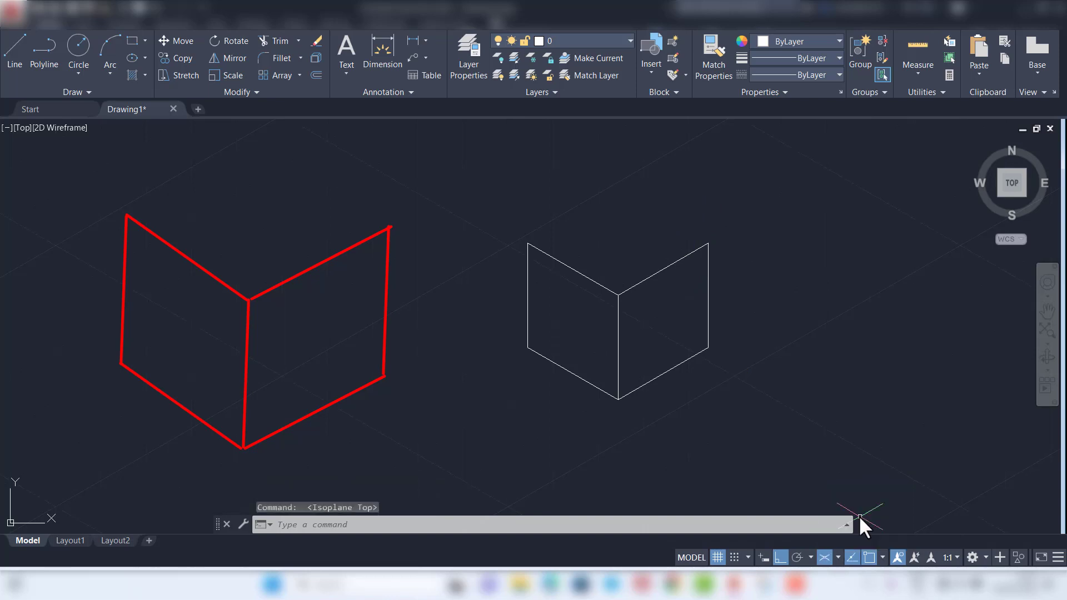
click(16, 61)
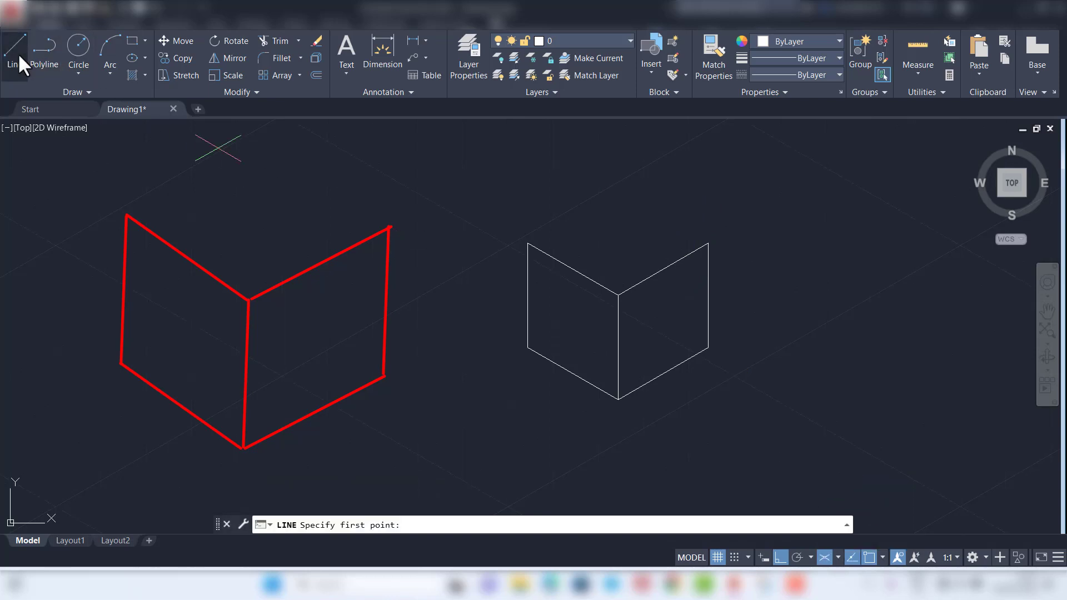
click(709, 243)
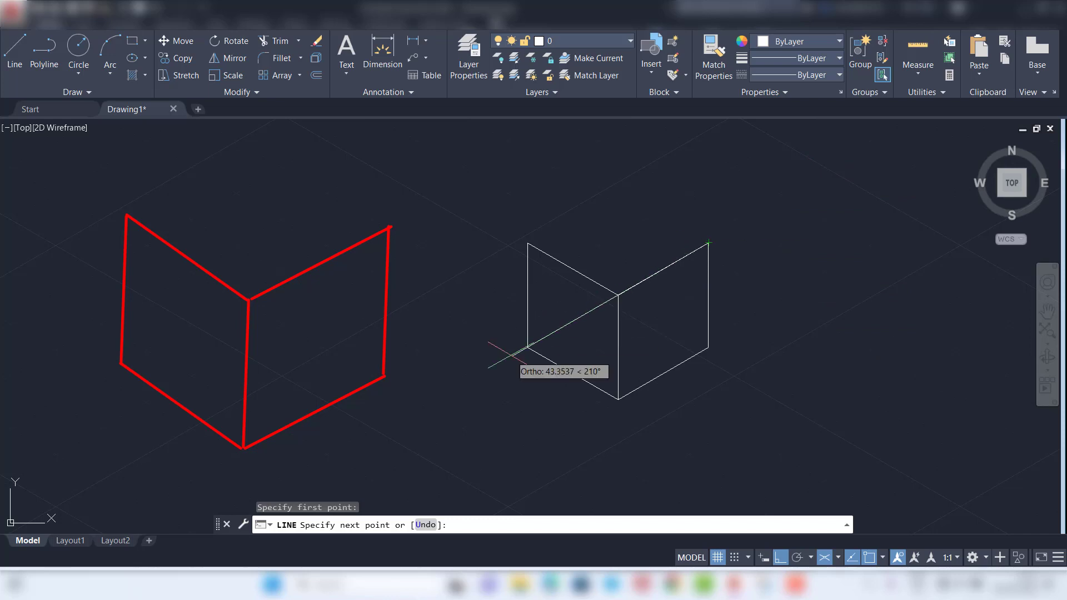
click(490, 370)
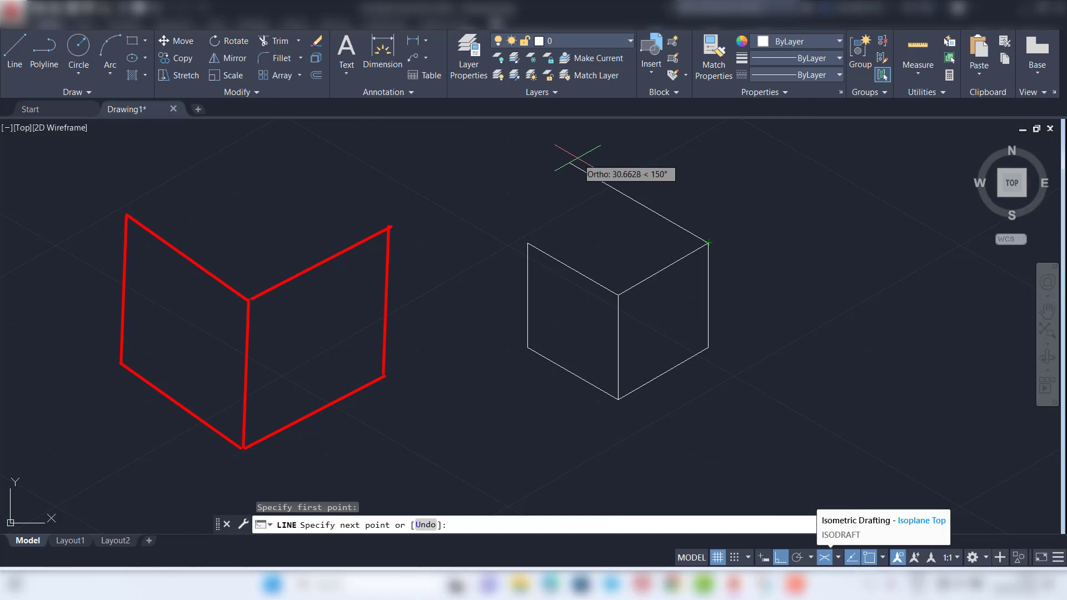
text(0)
key(Return)
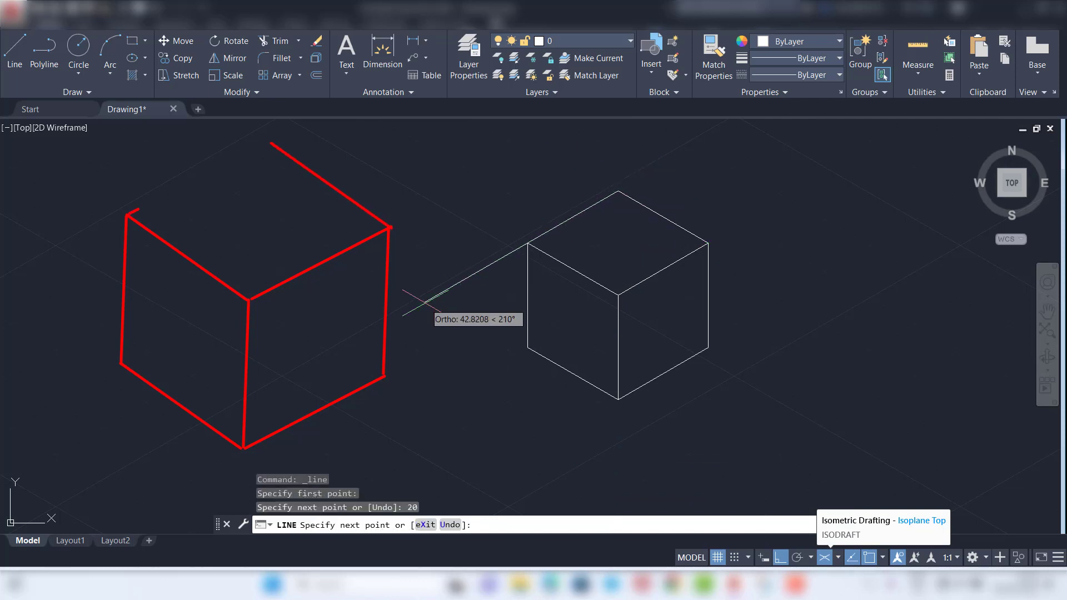
text(20)
key(Return)
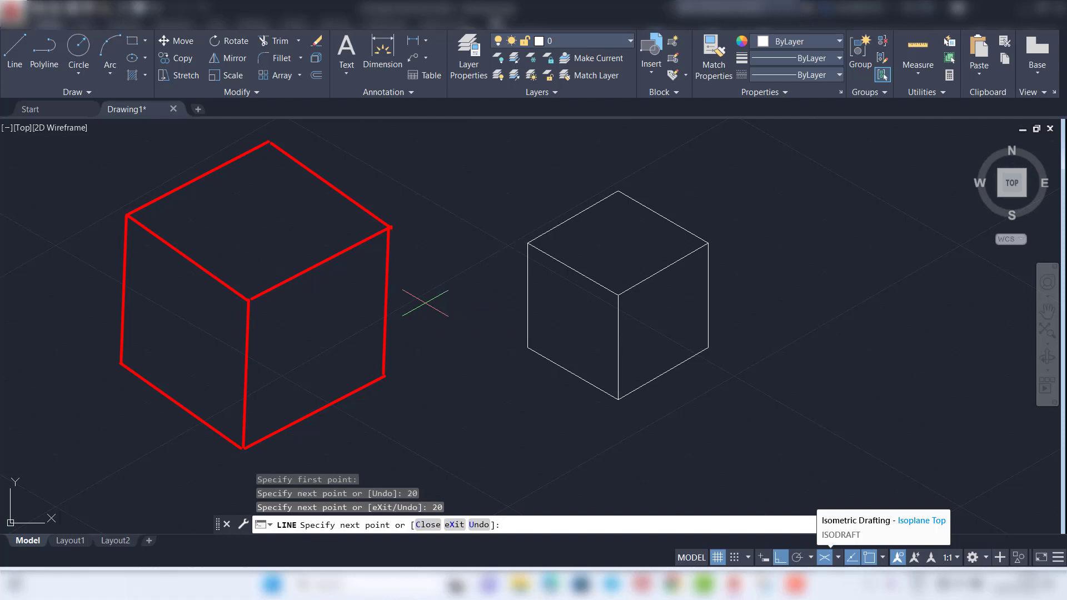
key(Escape)
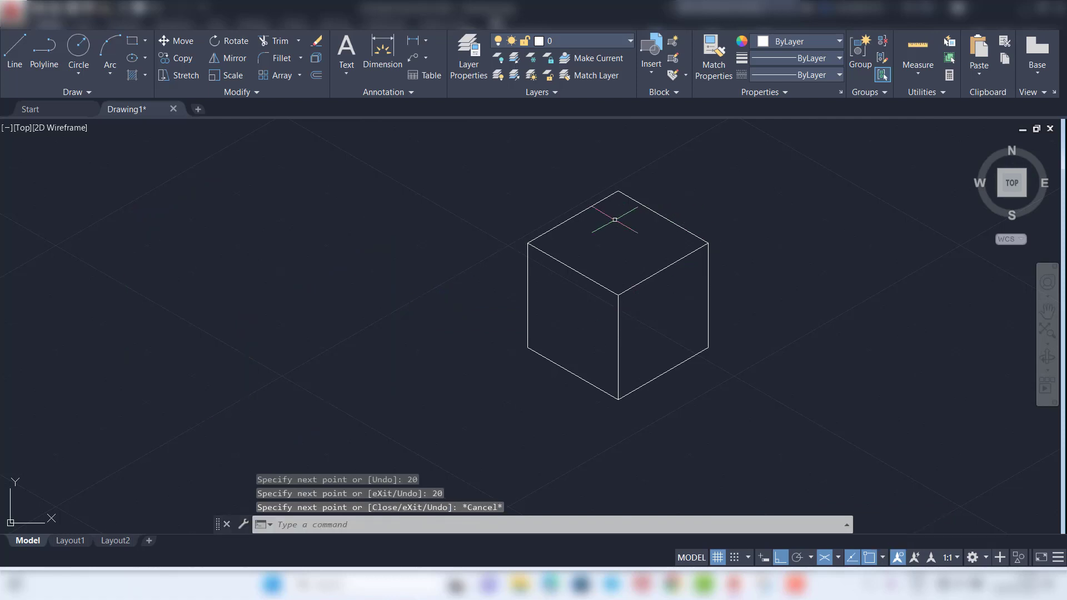
middle_drag(622, 273, 461, 282)
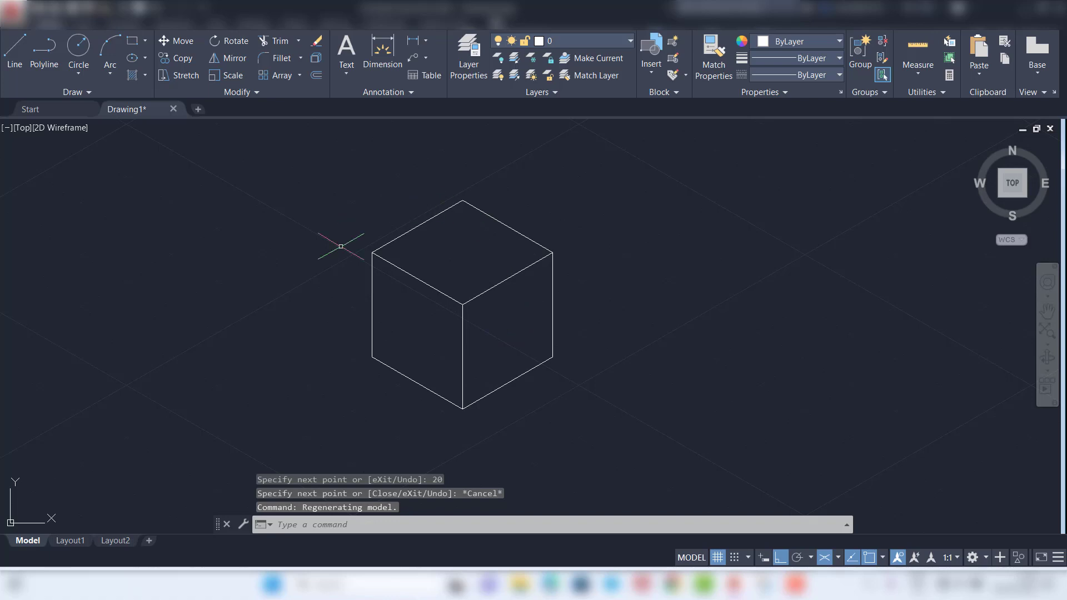
click(144, 56)
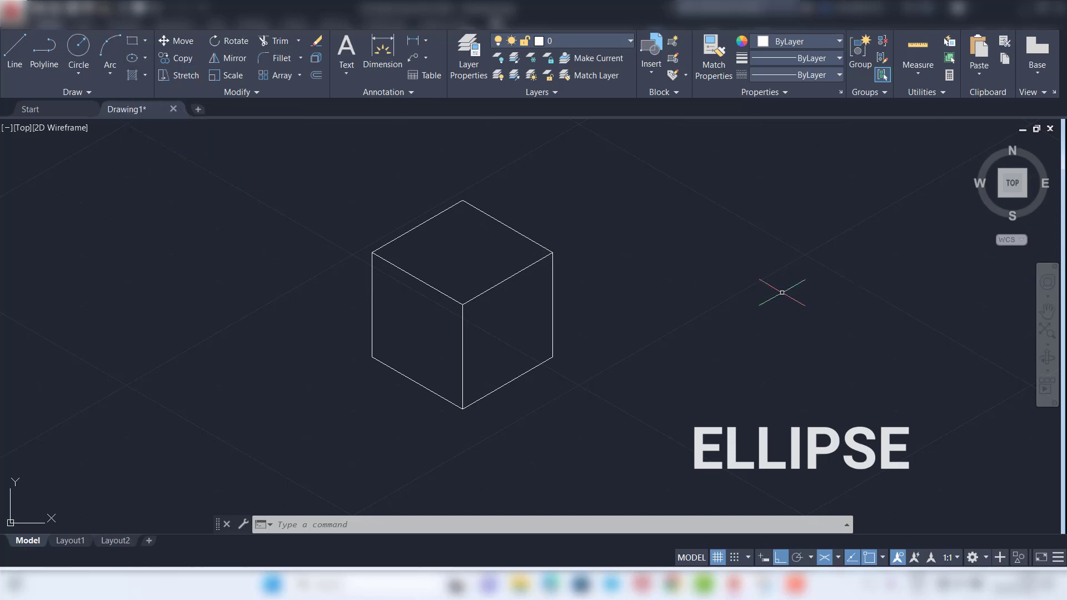
text(E)
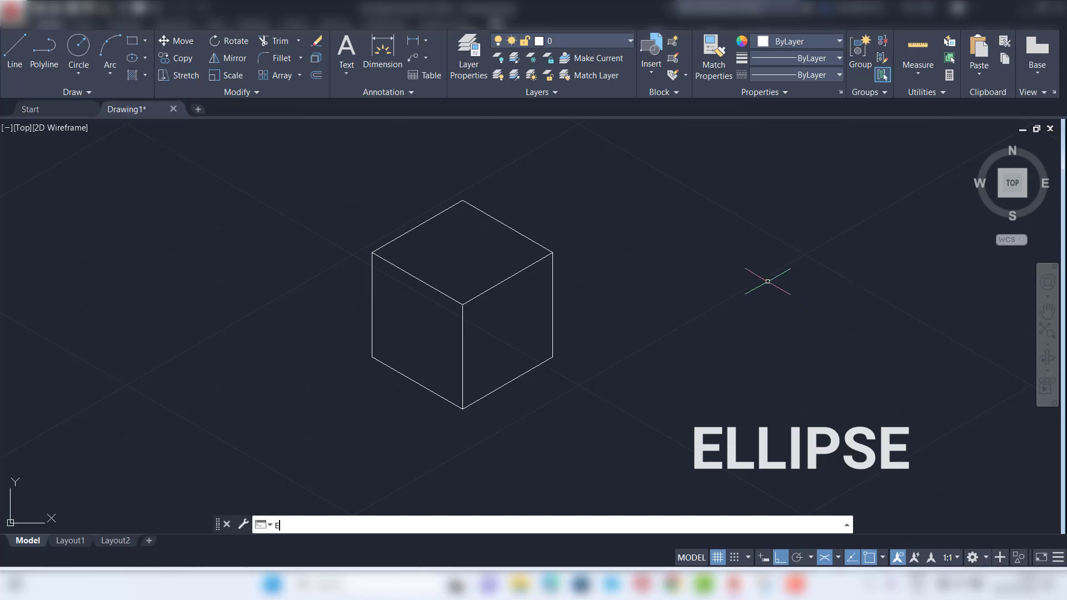
key(Return)
key(Escape)
Step: Draw an isocircle of radius 5 to the right of the cube, previewing it on isoplane Left and placing it on isoplane Right
text(E)
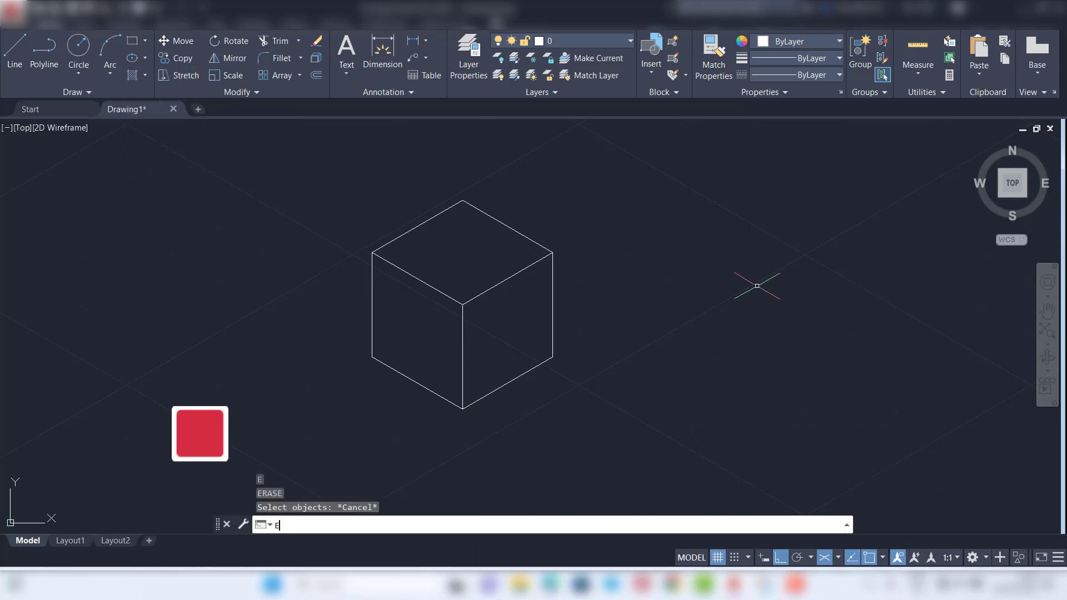
text(L)
key(Return)
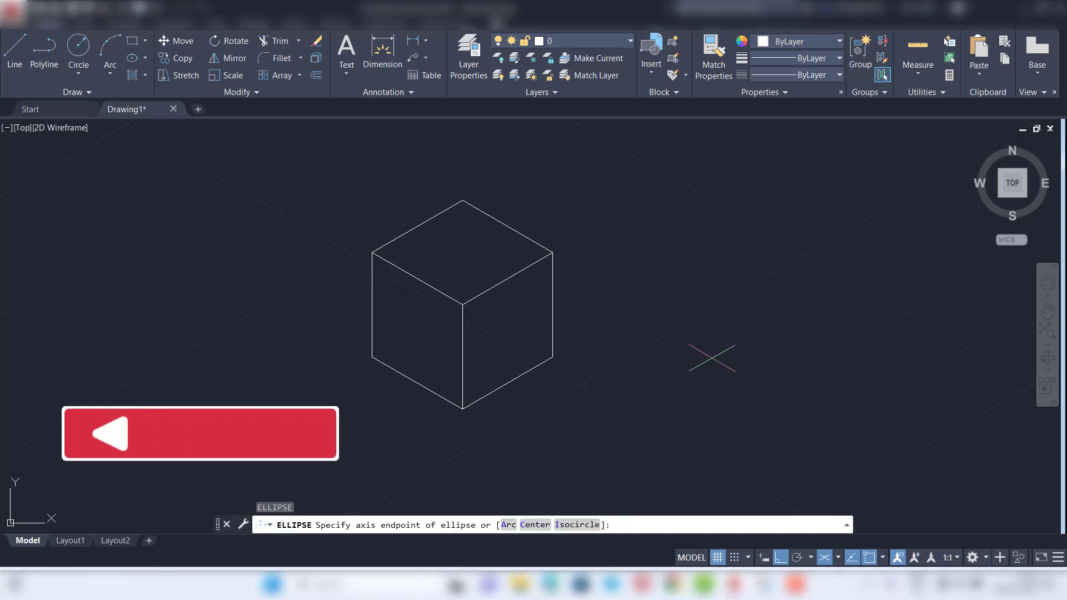
click(576, 526)
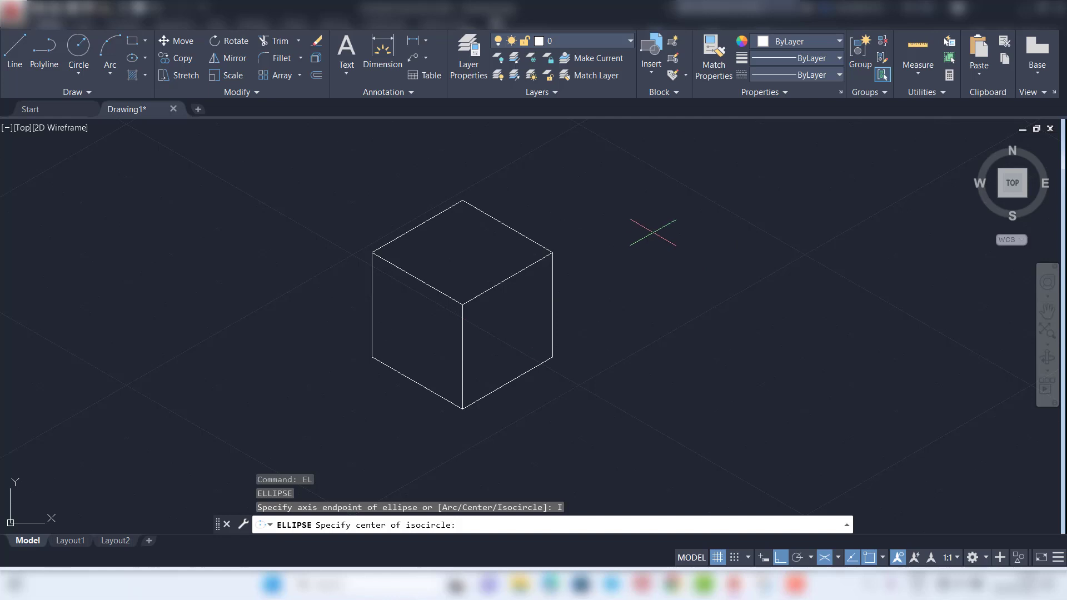
click(653, 232)
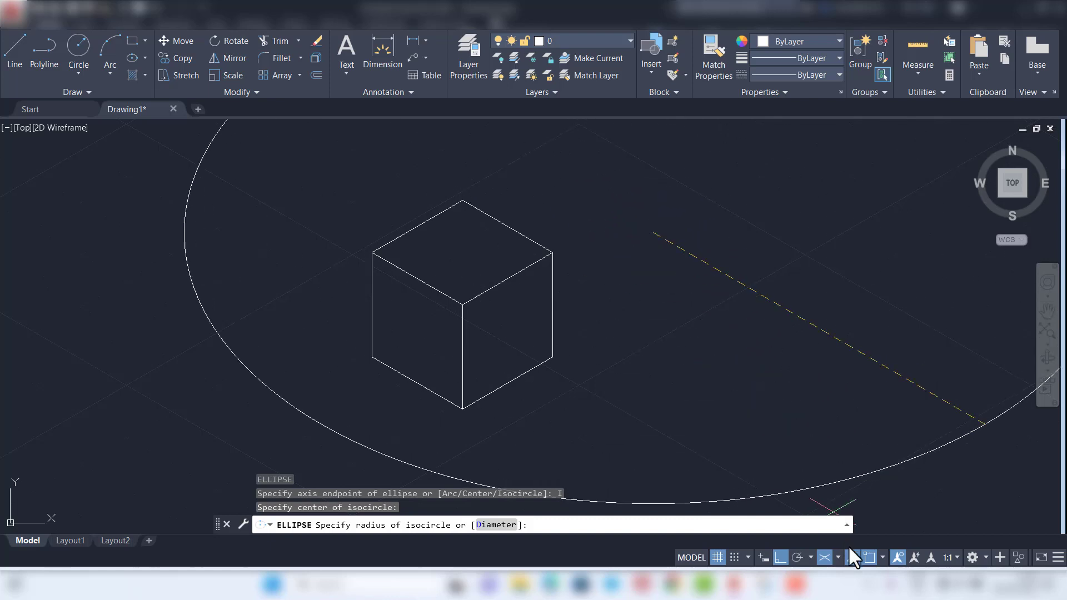
click(838, 556)
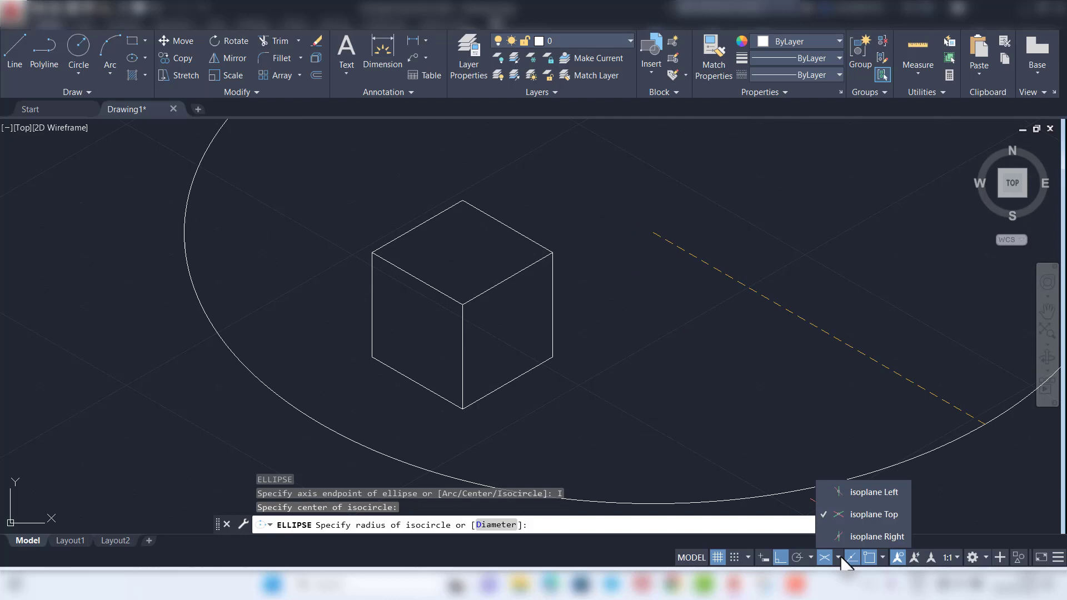
click(845, 491)
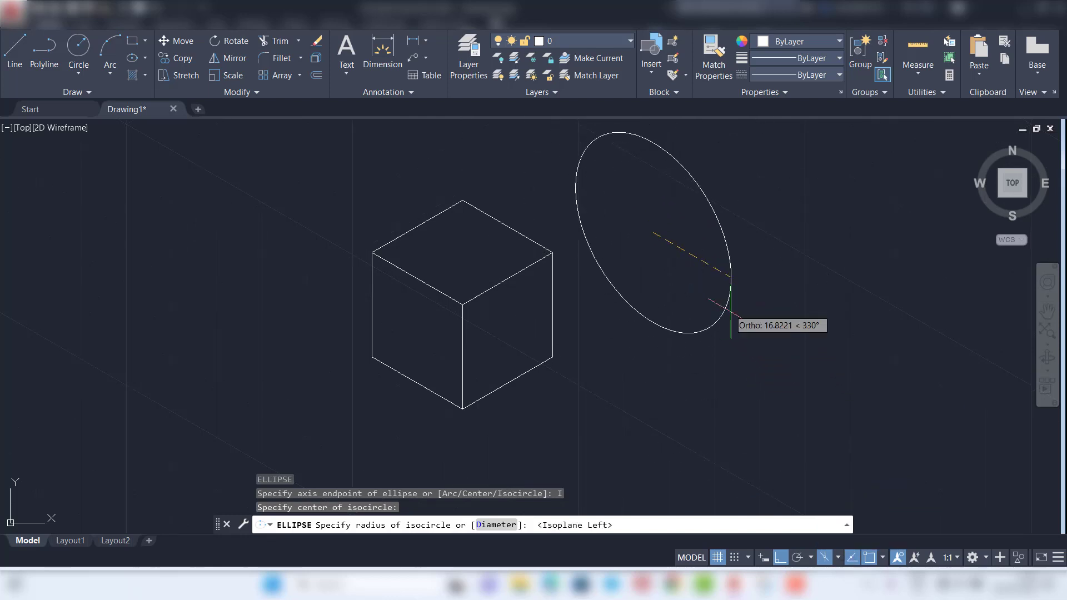
click(839, 559)
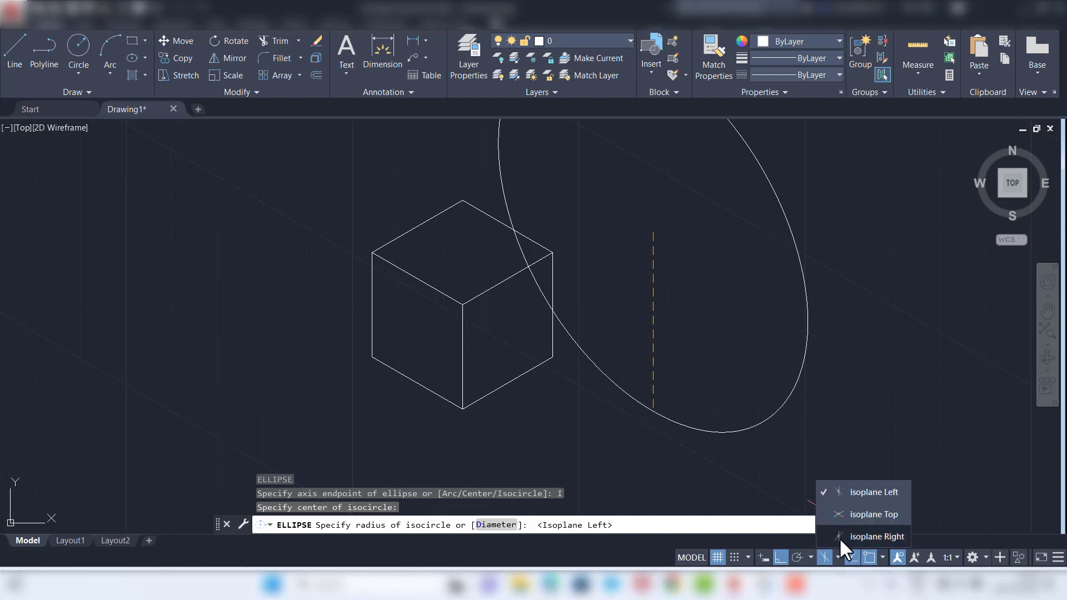
click(840, 535)
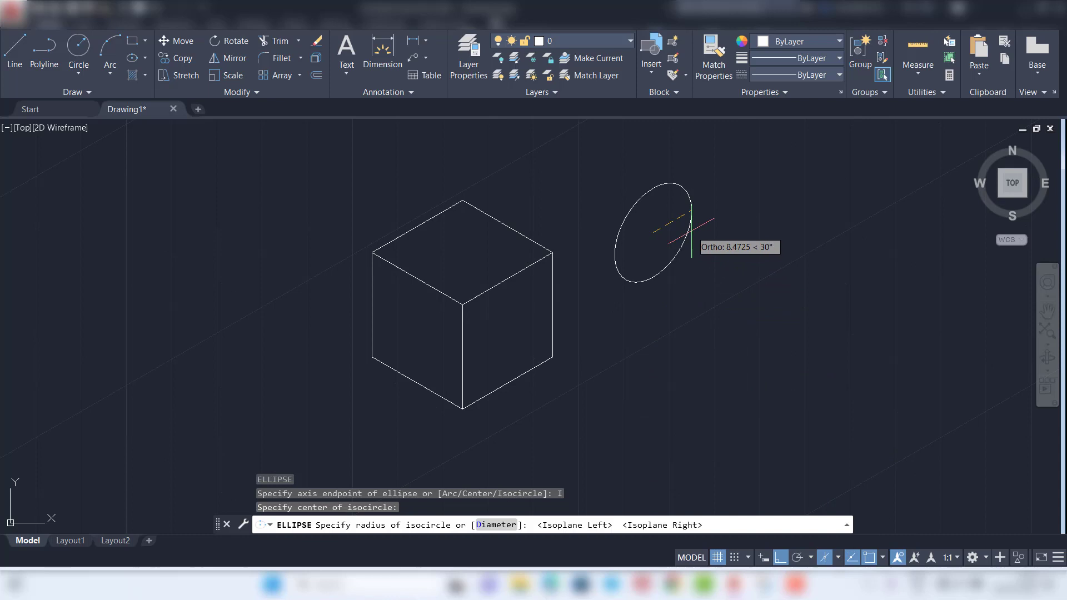
key(Return)
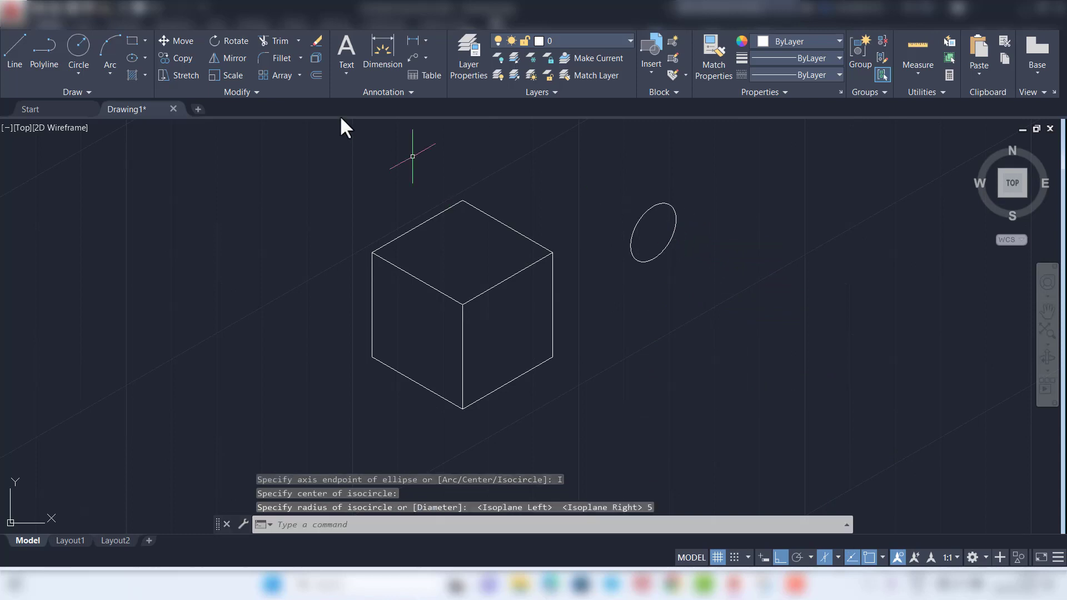
Step: Draw an ordinary circle with a radius of about 6 beside the isocircle for comparison, and delete it
click(85, 66)
click(96, 94)
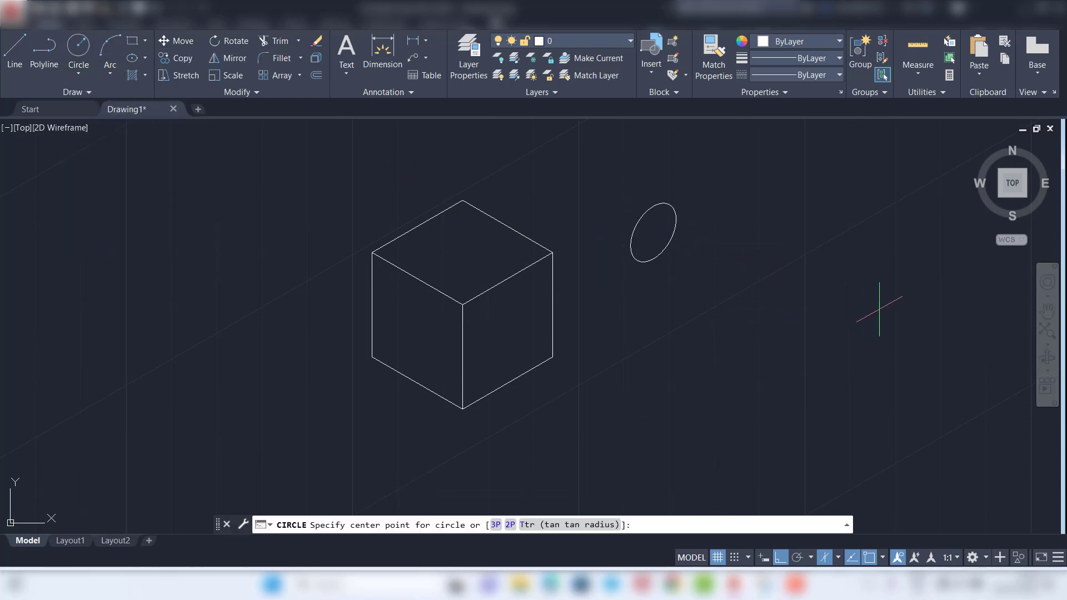
click(763, 219)
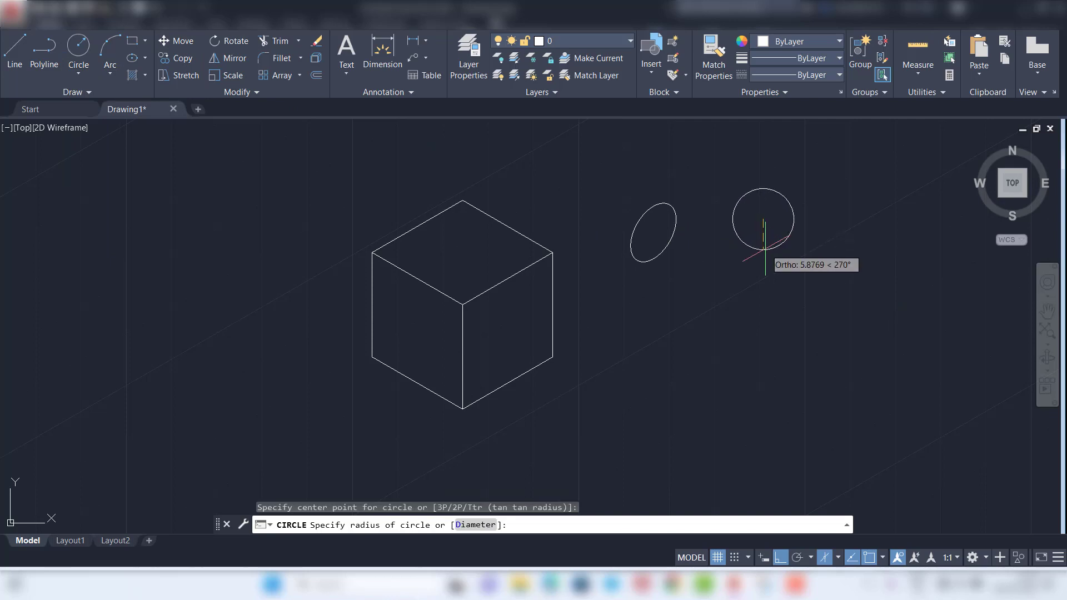
click(794, 219)
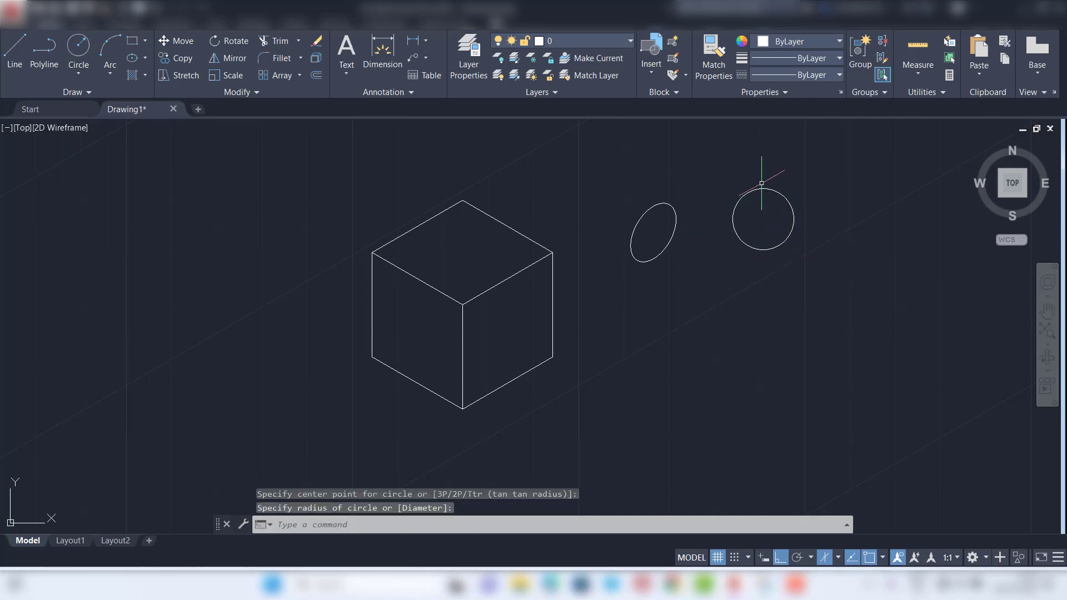
click(803, 186)
click(779, 240)
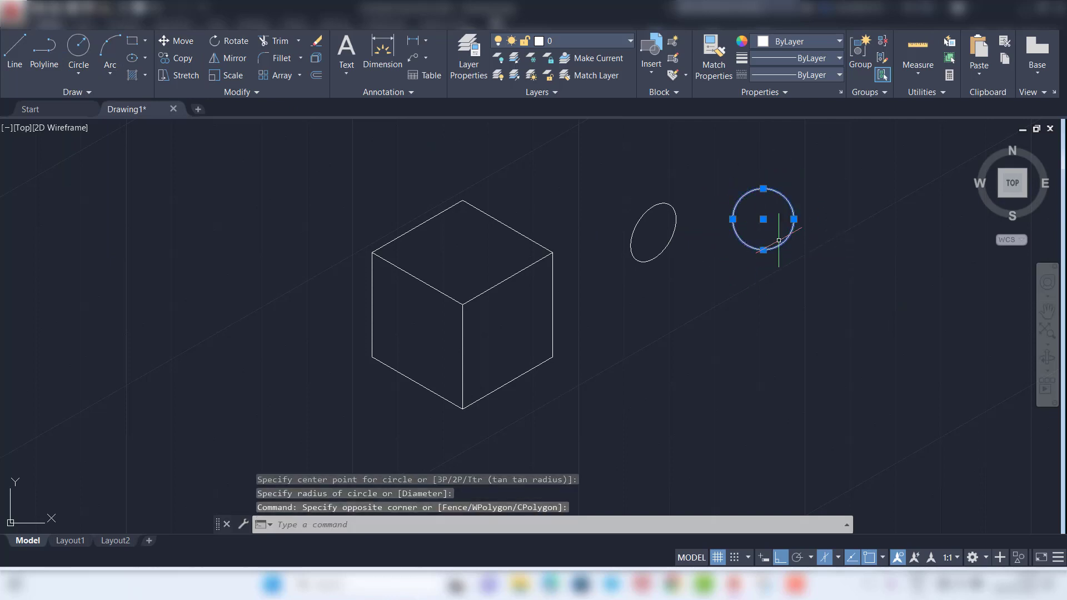
key(Delete)
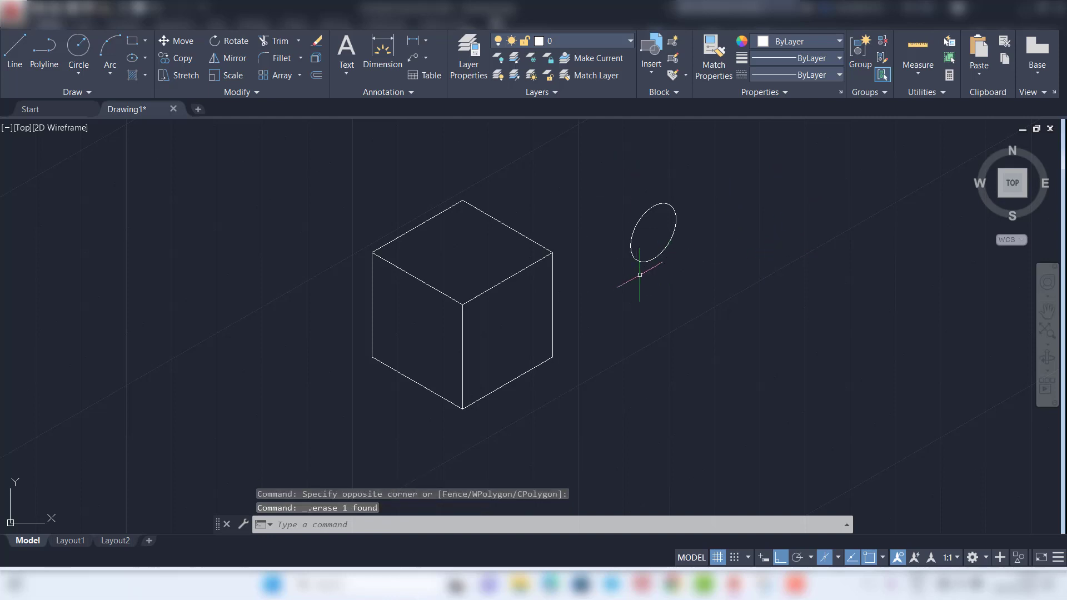
Step: Draw a vertical centre line on the cube's right face, from the midpoint of its upper edge to the midpoint of its lower edge
click(14, 60)
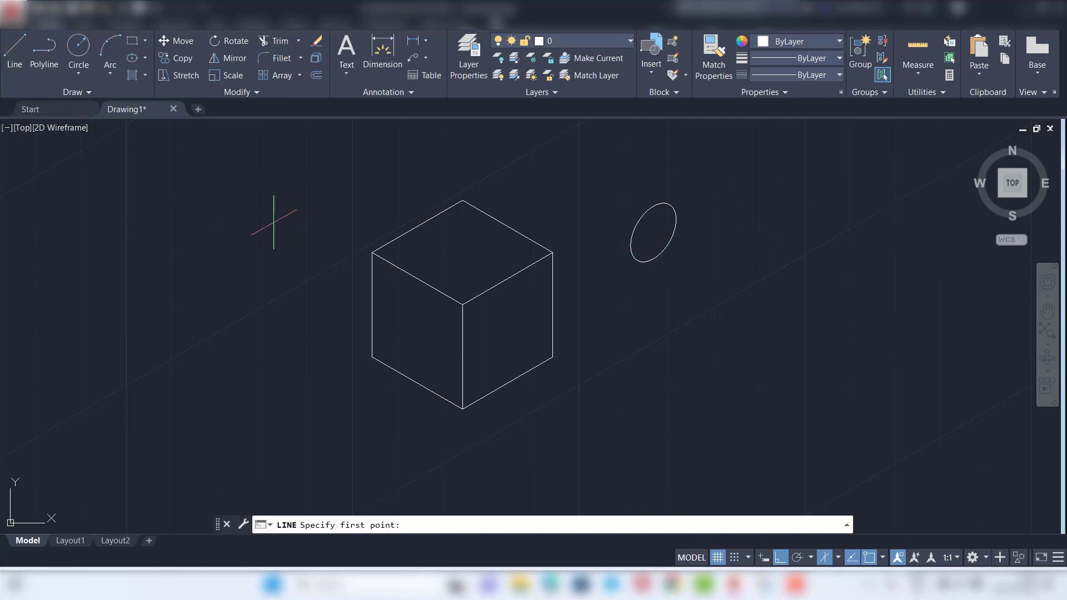
click(508, 280)
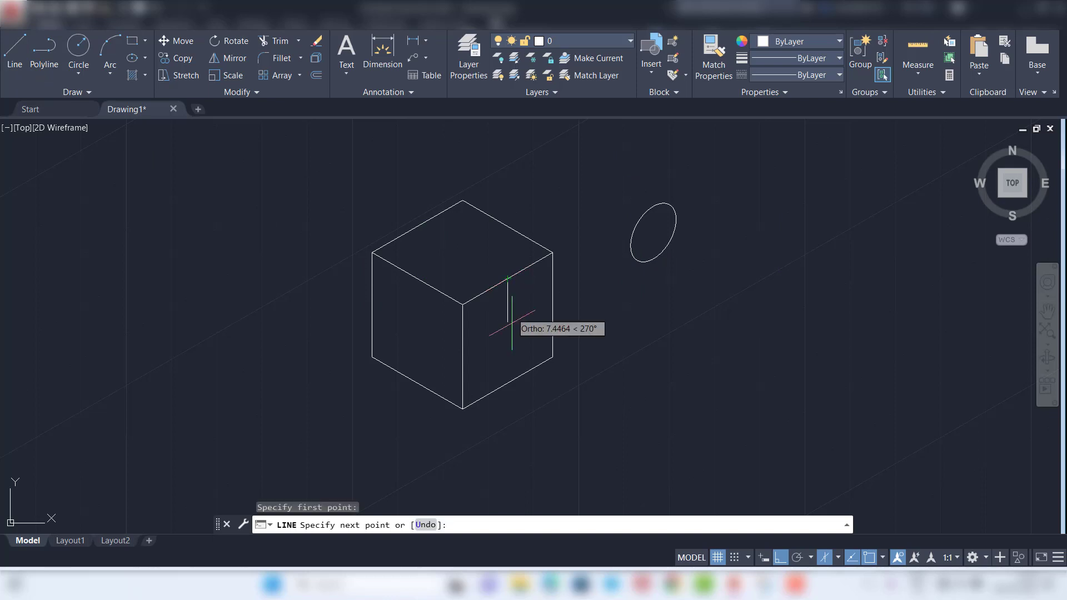
click(508, 384)
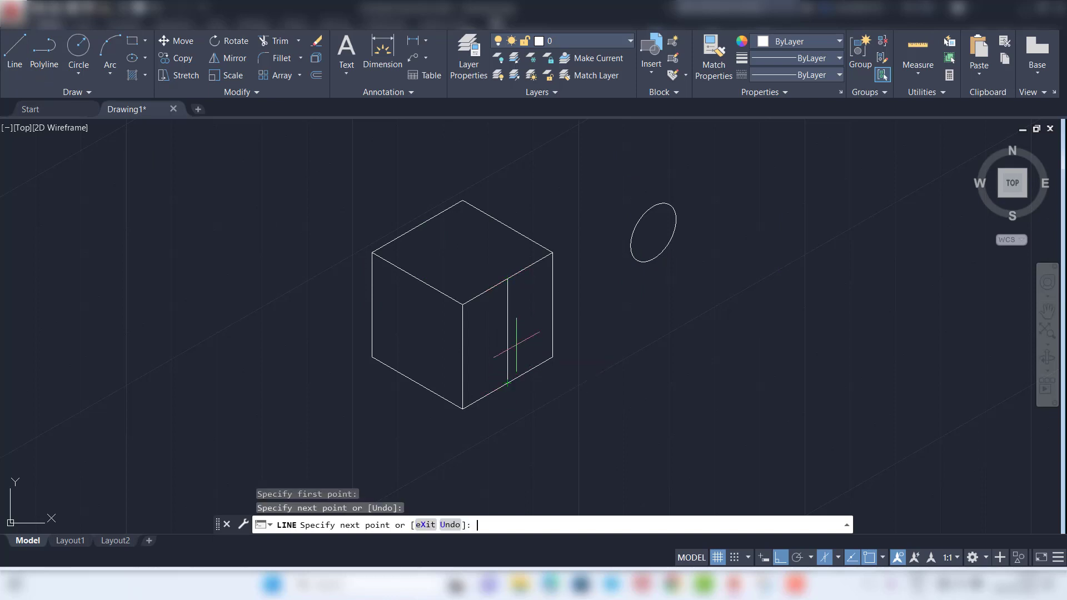
key(Return)
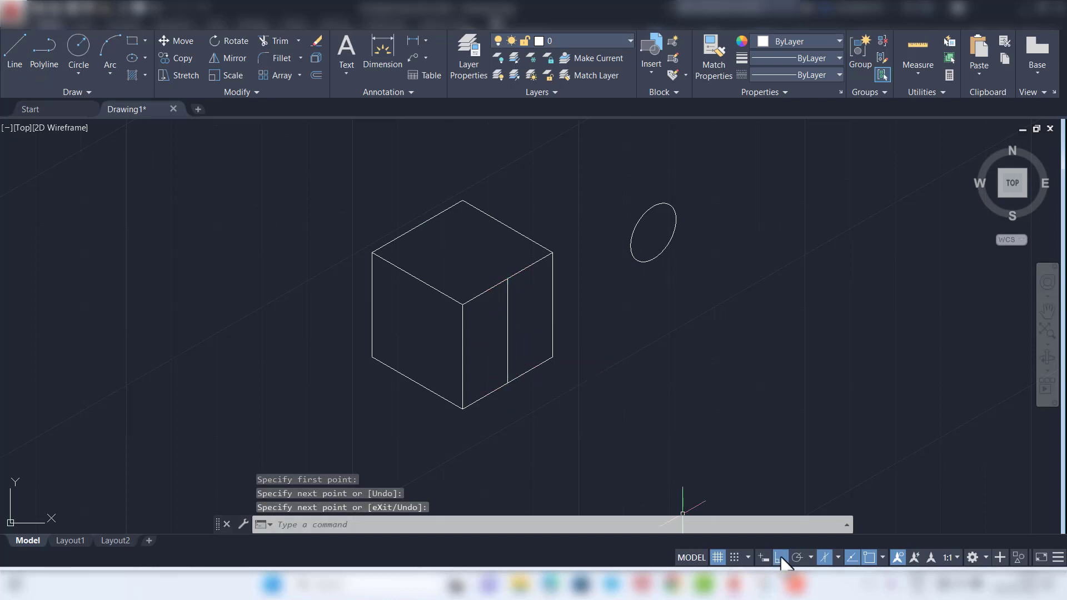
Step: On isoplane Left, draw a vertical centre line on the left face between the midpoints of its upper and lower edges
click(838, 557)
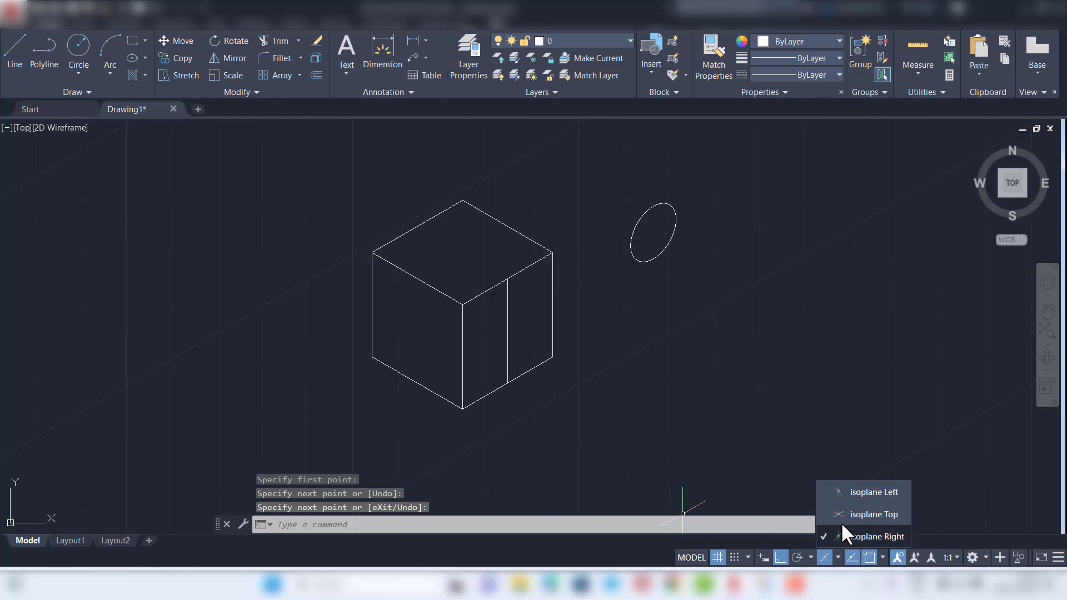
click(849, 493)
click(14, 50)
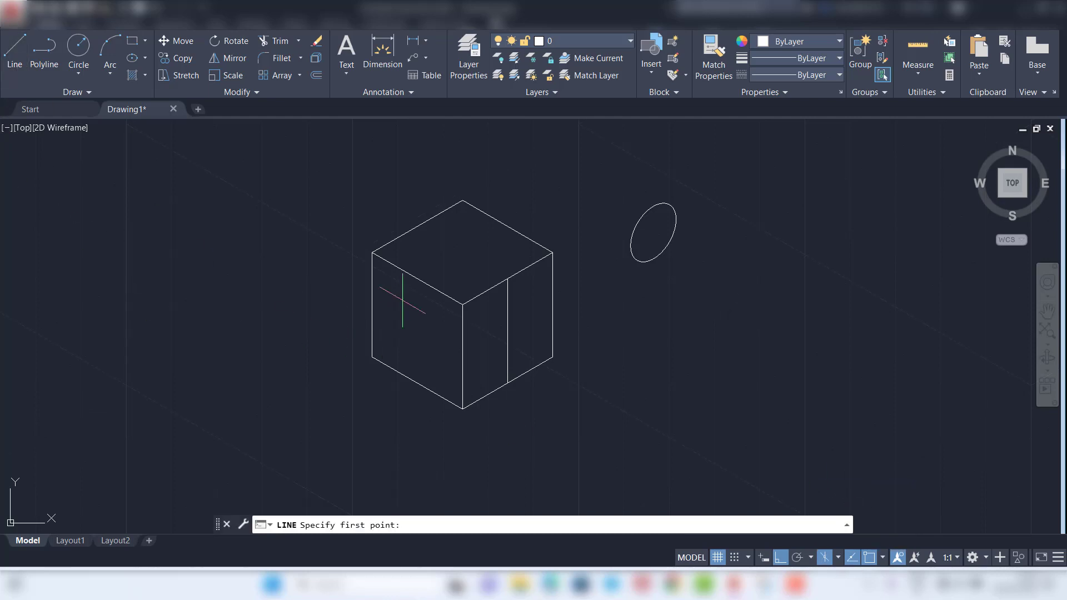
click(417, 279)
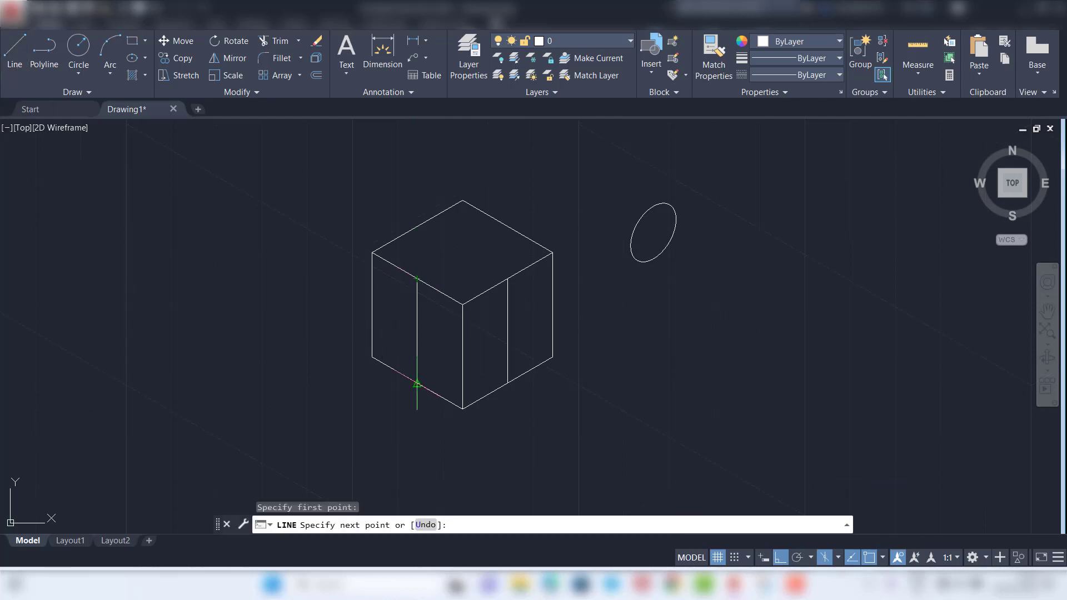
click(417, 383)
key(Return)
Step: On isoplane Top, draw a centre line across the top face from the midpoint of its back-left edge to the midpoint of its front-right edge
click(838, 557)
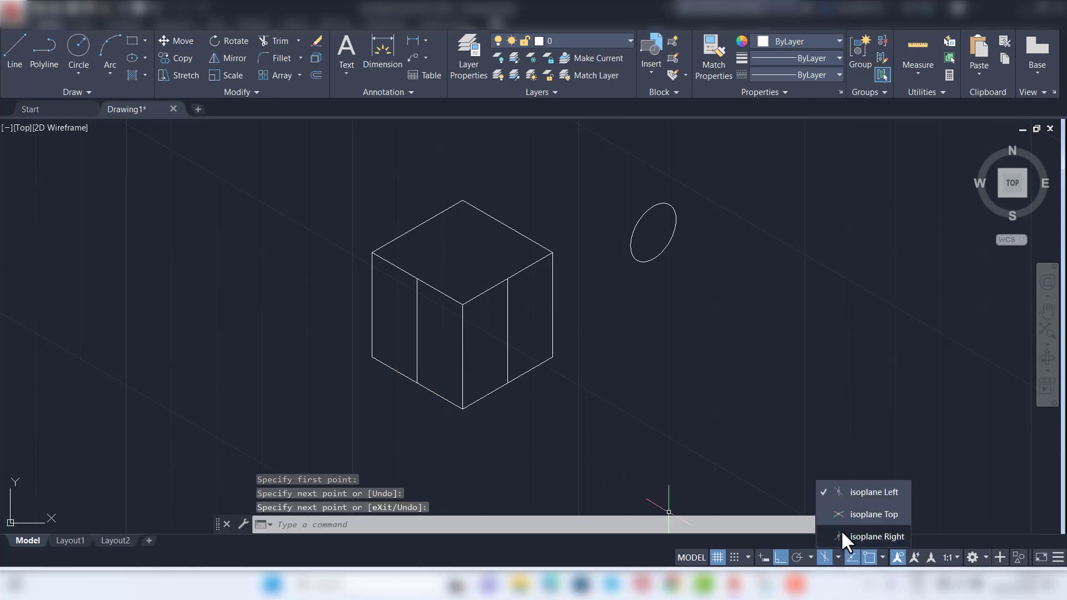
click(856, 514)
click(13, 48)
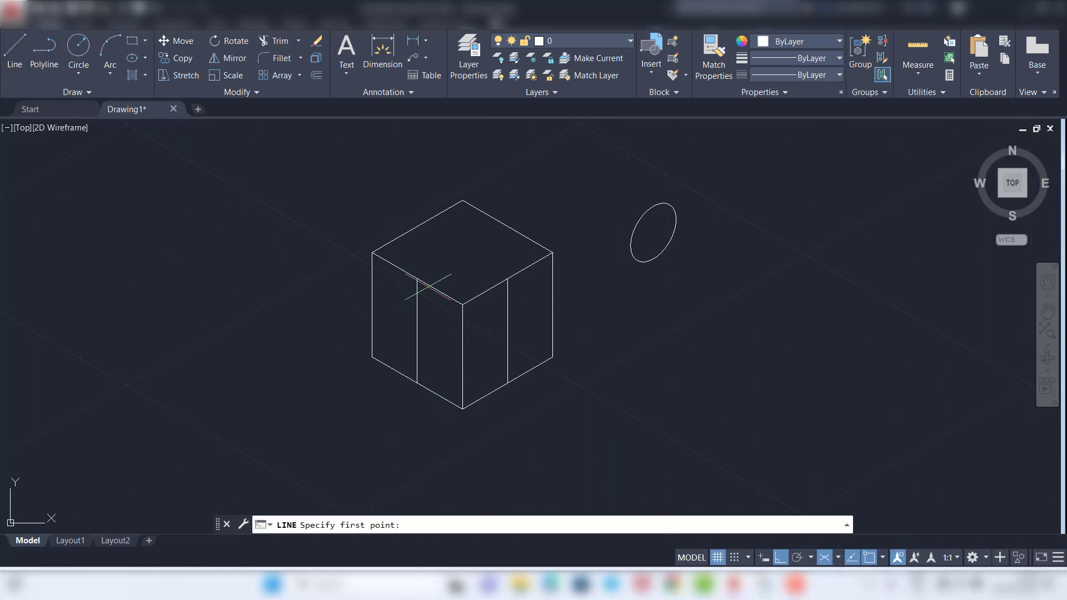
click(417, 226)
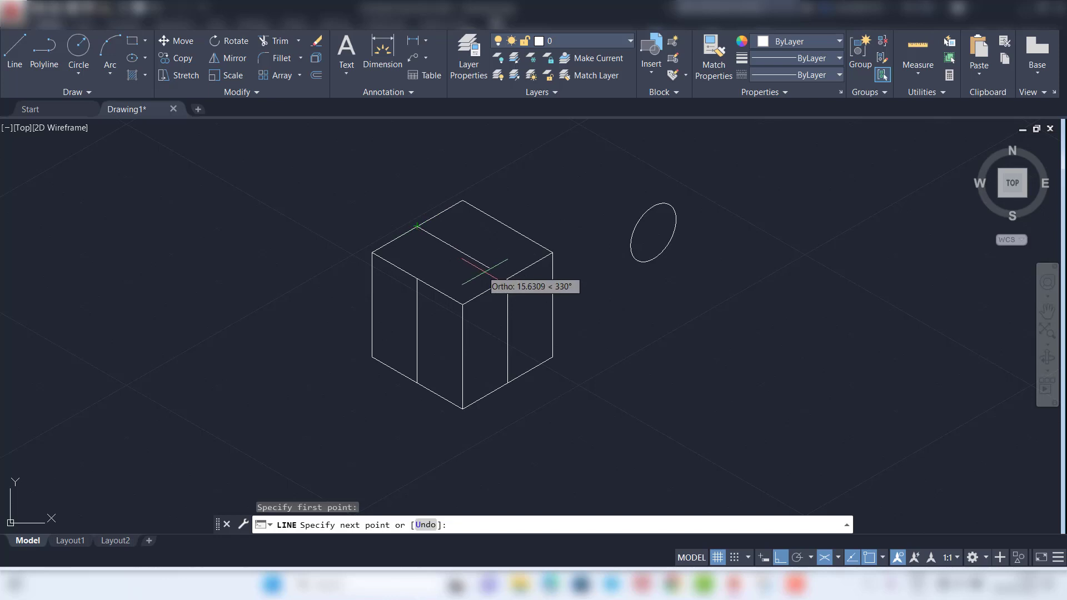
click(507, 278)
key(Return)
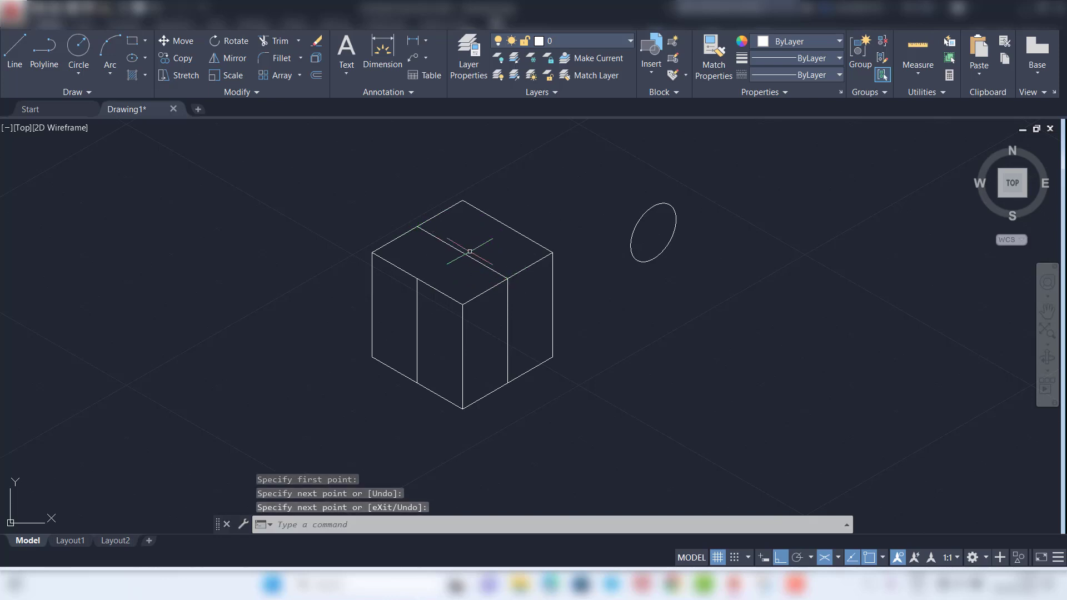
Step: Draw an isocircle of radius 5 on the top face, centred on the midpoint of its centre line
text(el)
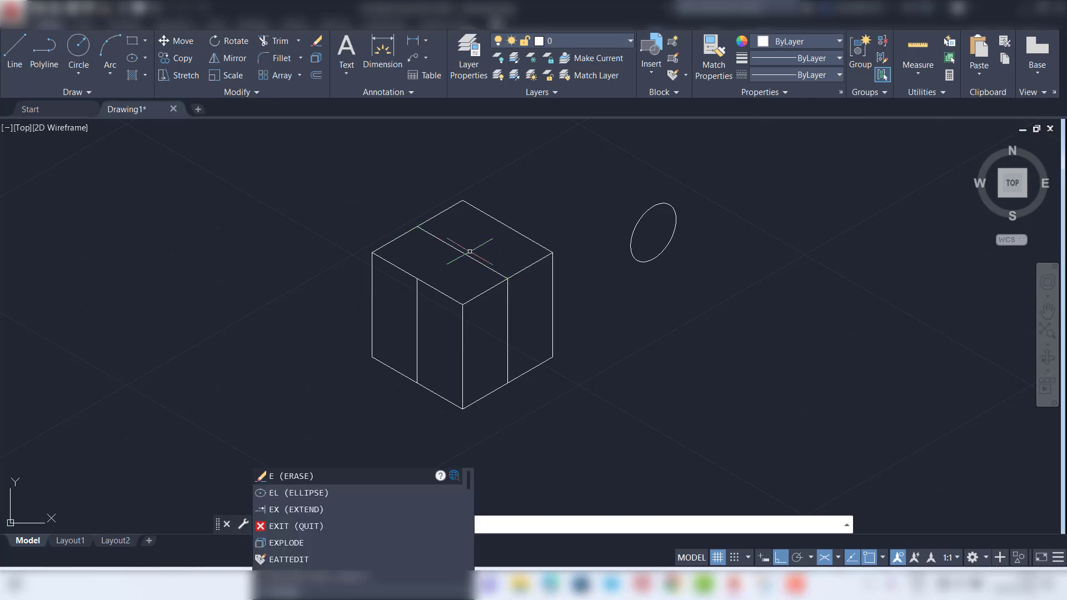
key(Return)
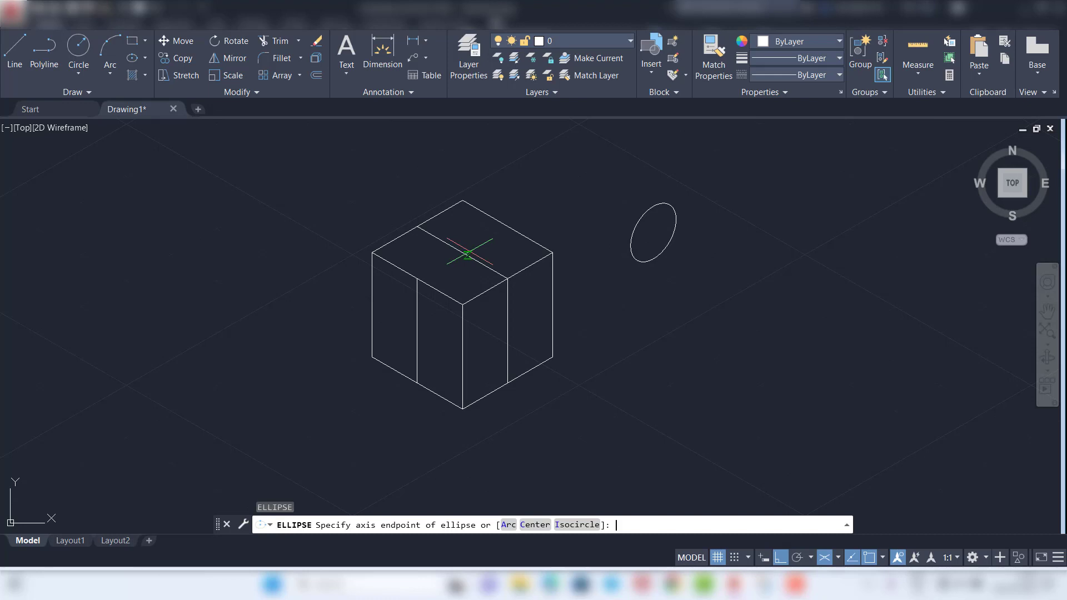
click(575, 524)
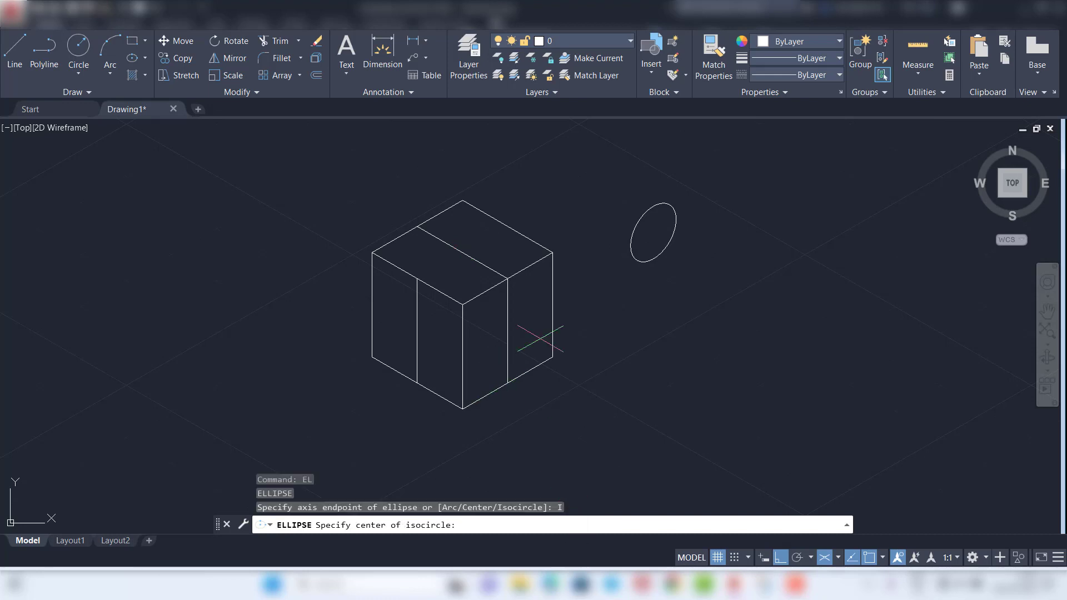
click(463, 253)
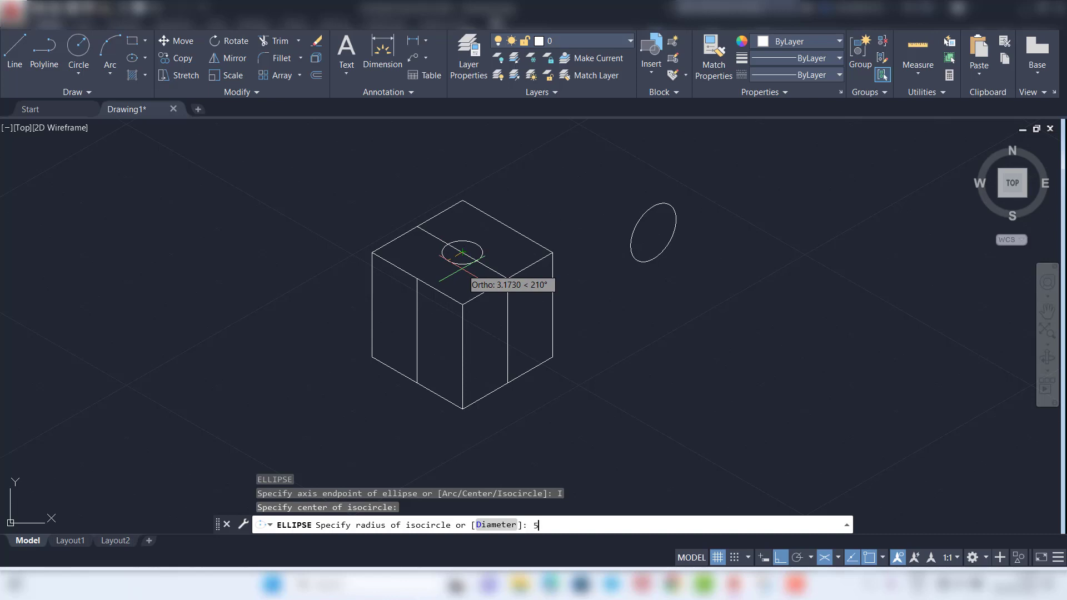
key(Return)
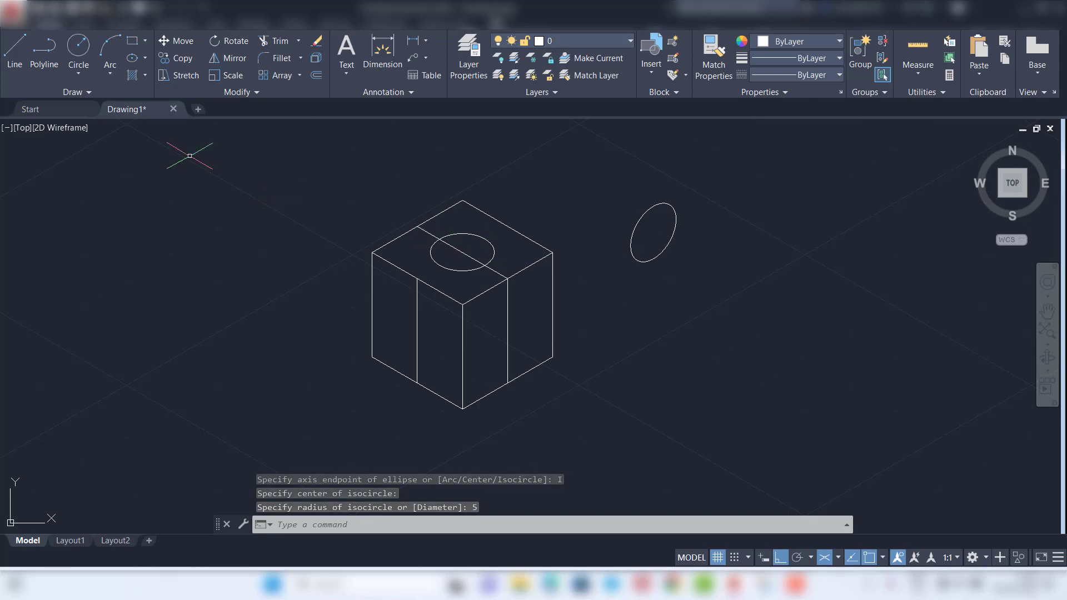
Step: On isoplane Right, draw an isocircle of radius 5 centred on the midpoint of the right face's centre line
click(16, 55)
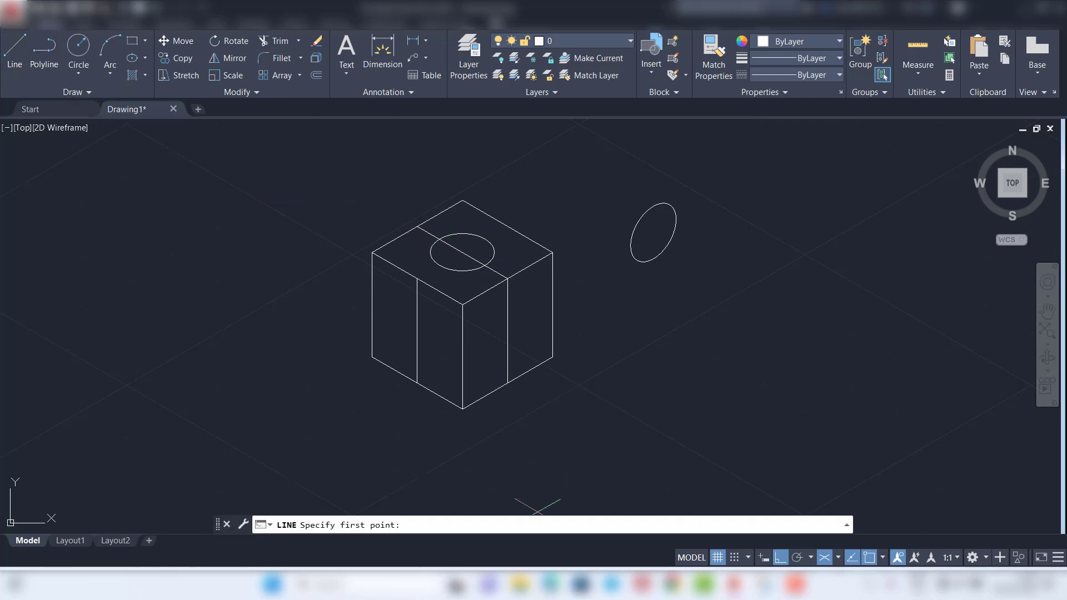
click(837, 558)
click(842, 537)
click(508, 332)
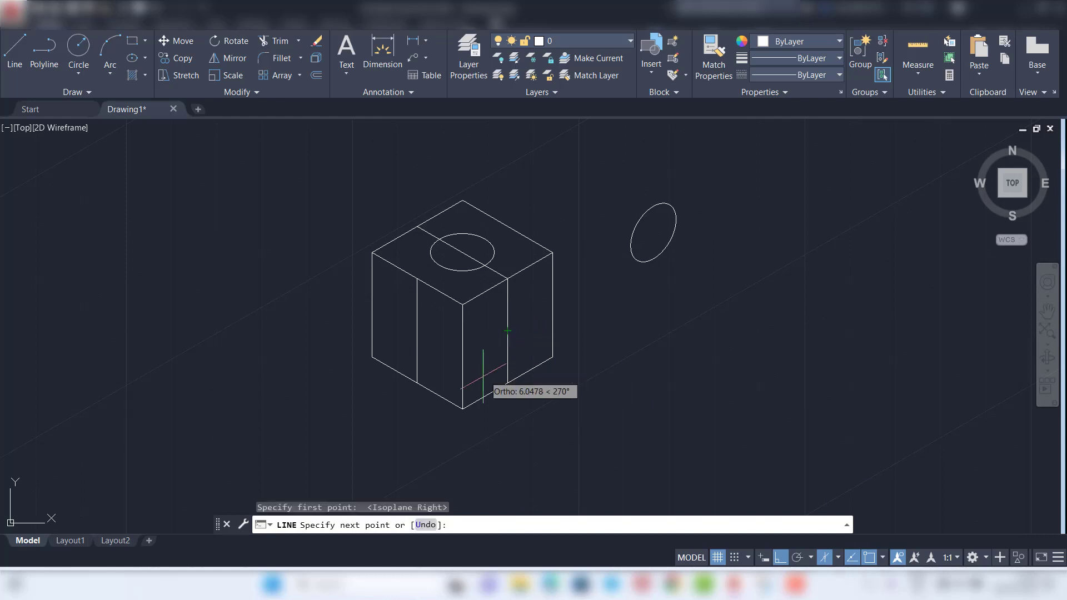
key(Escape)
text(EL)
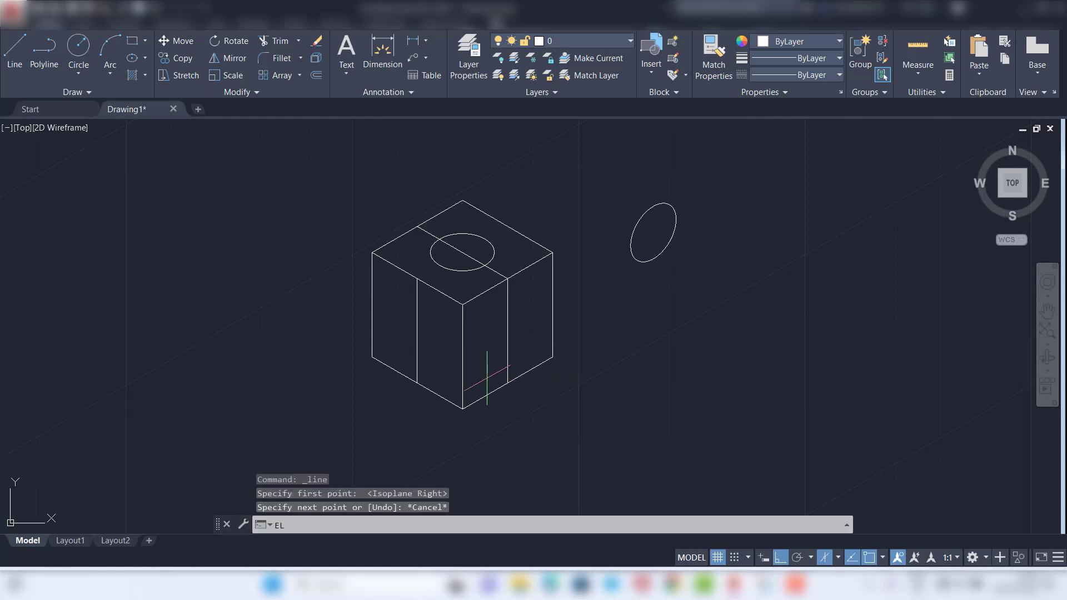
key(Return)
click(572, 526)
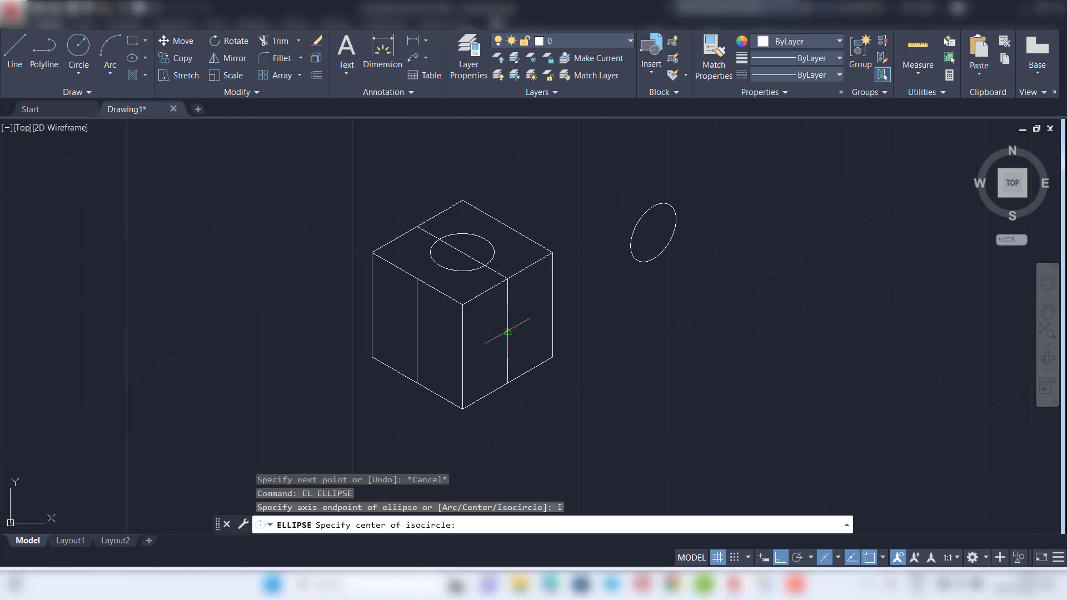
click(507, 332)
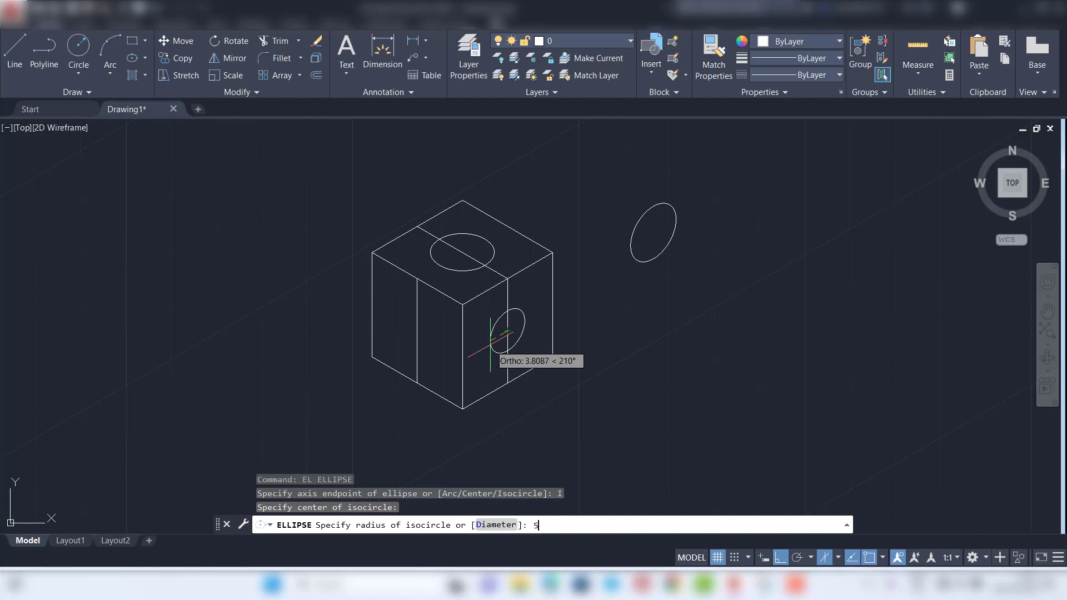
key(Return)
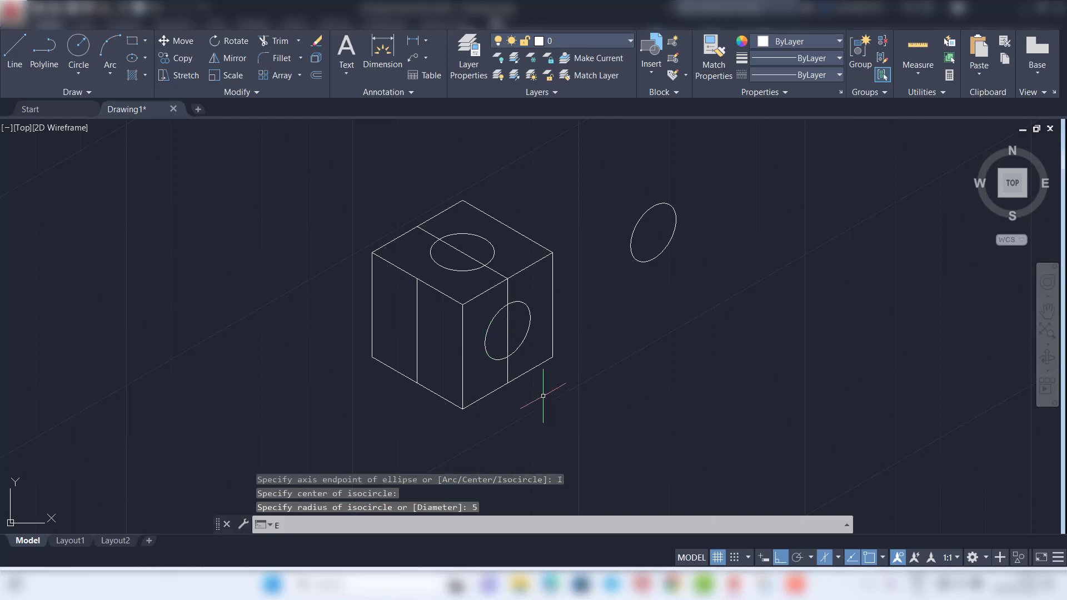
Step: On isoplane Left, draw an isocircle of radius 5 centred on the midpoint of the left face's centre line
text(EL)
key(Return)
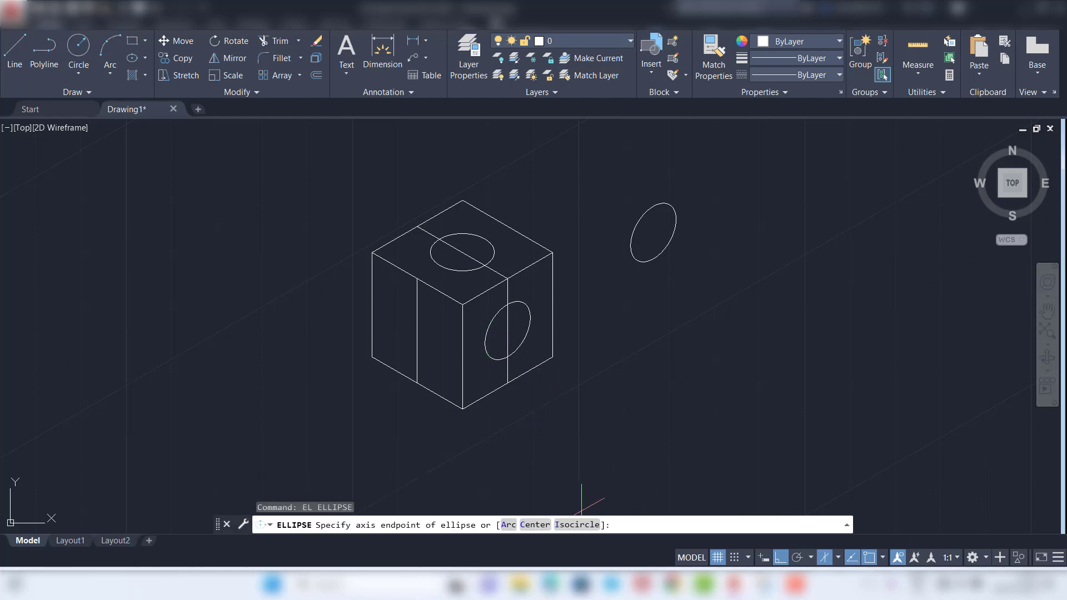
click(578, 524)
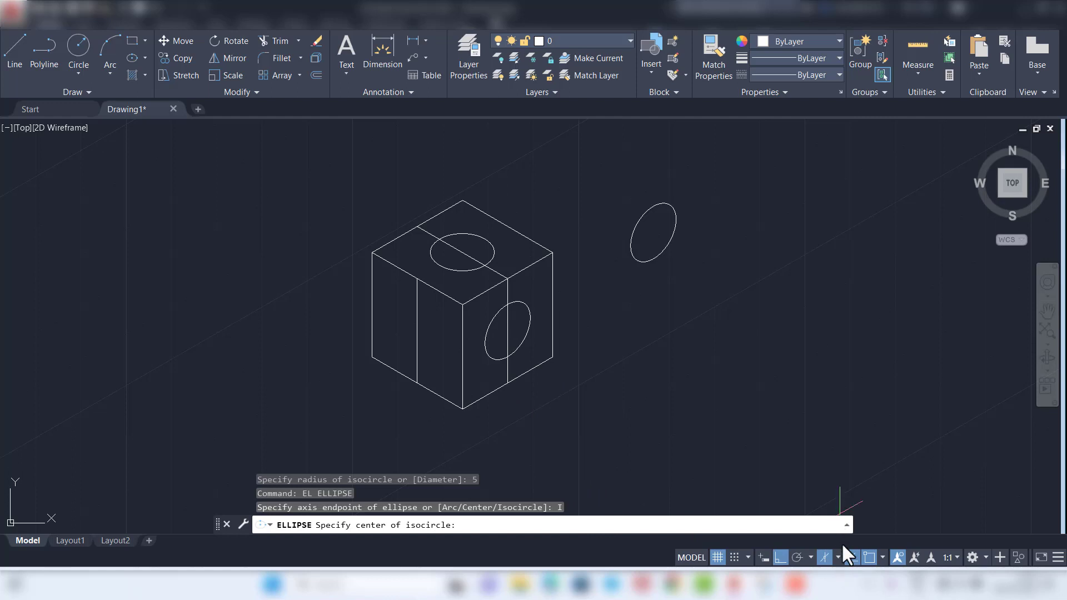
click(839, 557)
click(842, 494)
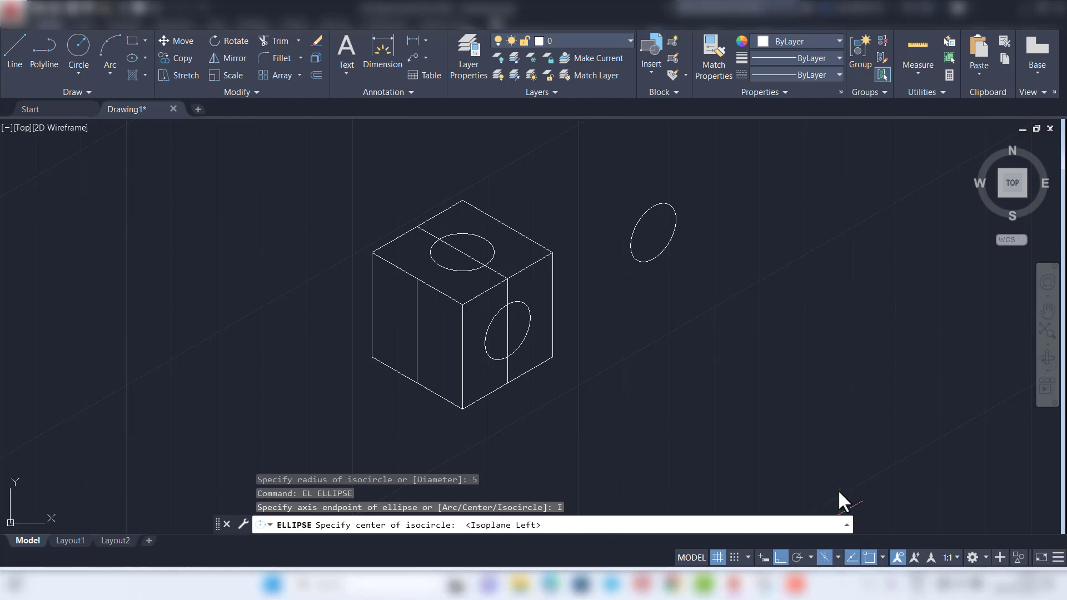
click(417, 331)
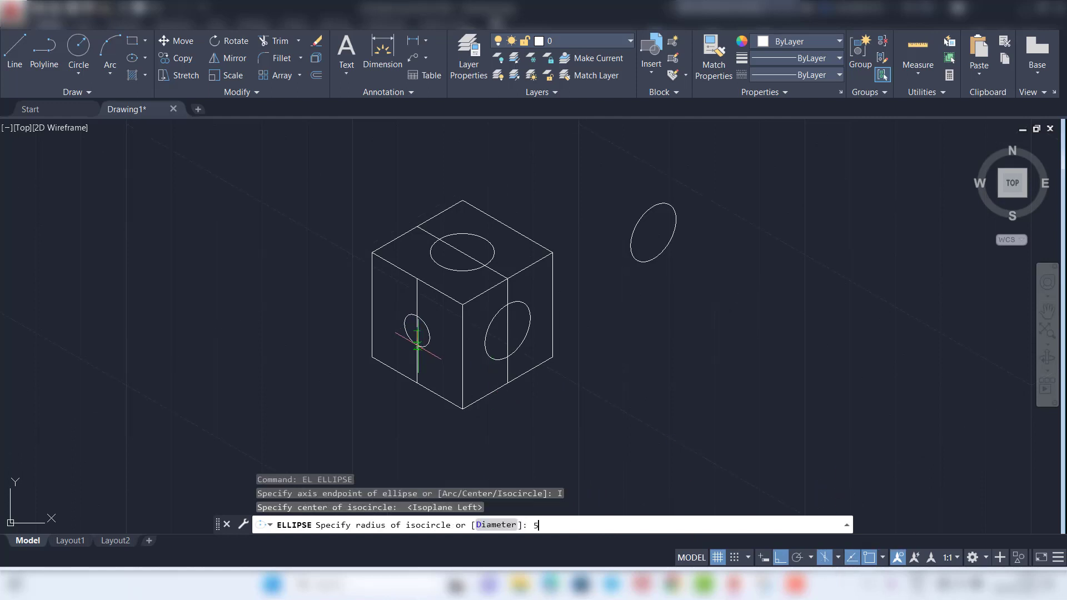
text(5)
key(Return)
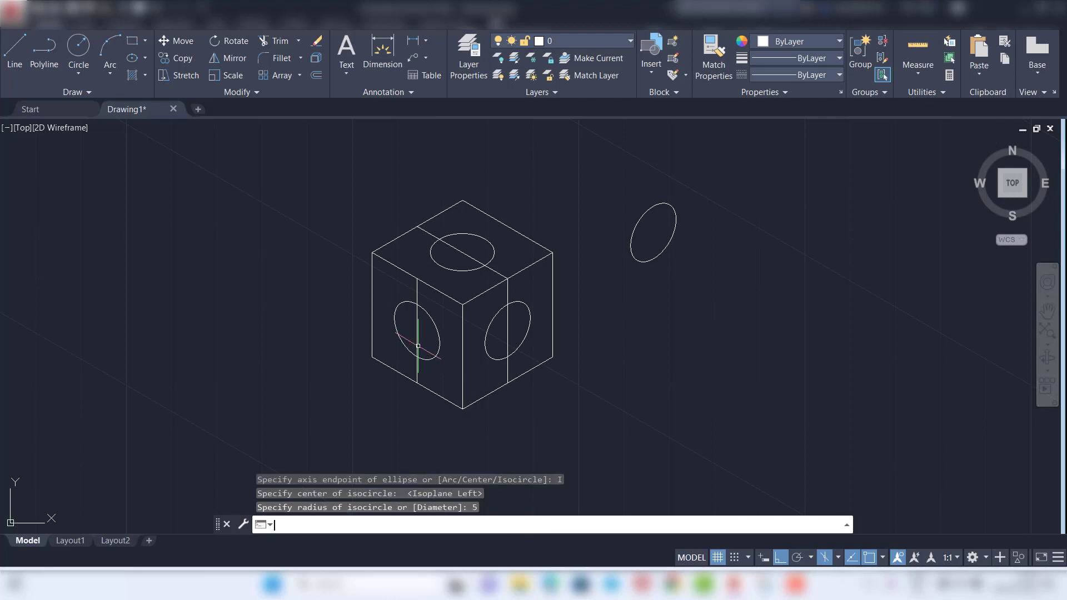
Step: Delete the three centre lines on the cube's top, right and left faces
click(497, 272)
key(Delete)
click(508, 301)
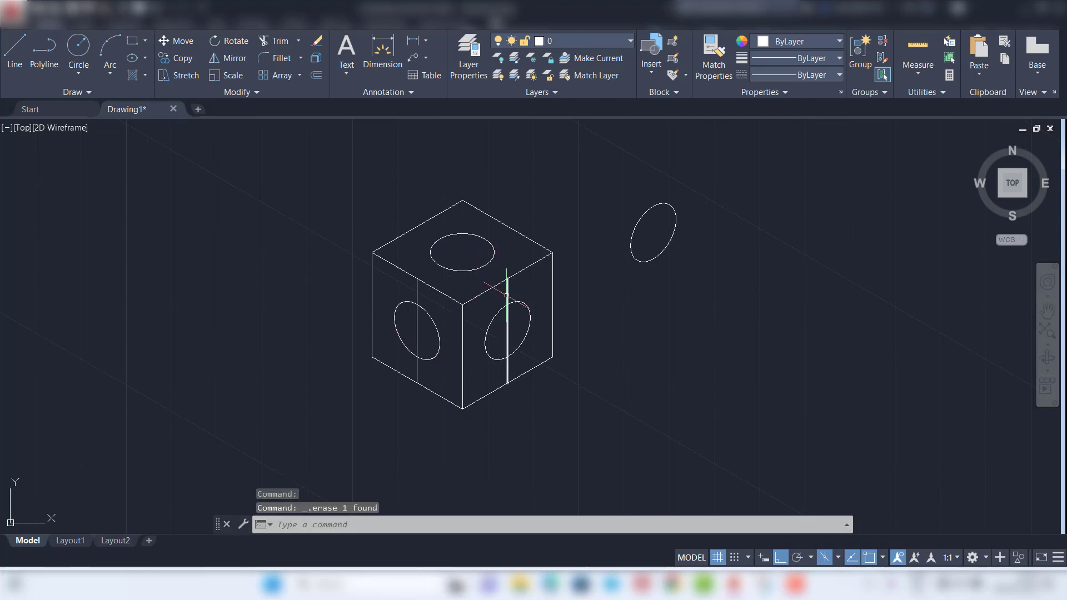
key(Delete)
click(421, 292)
click(416, 285)
key(Delete)
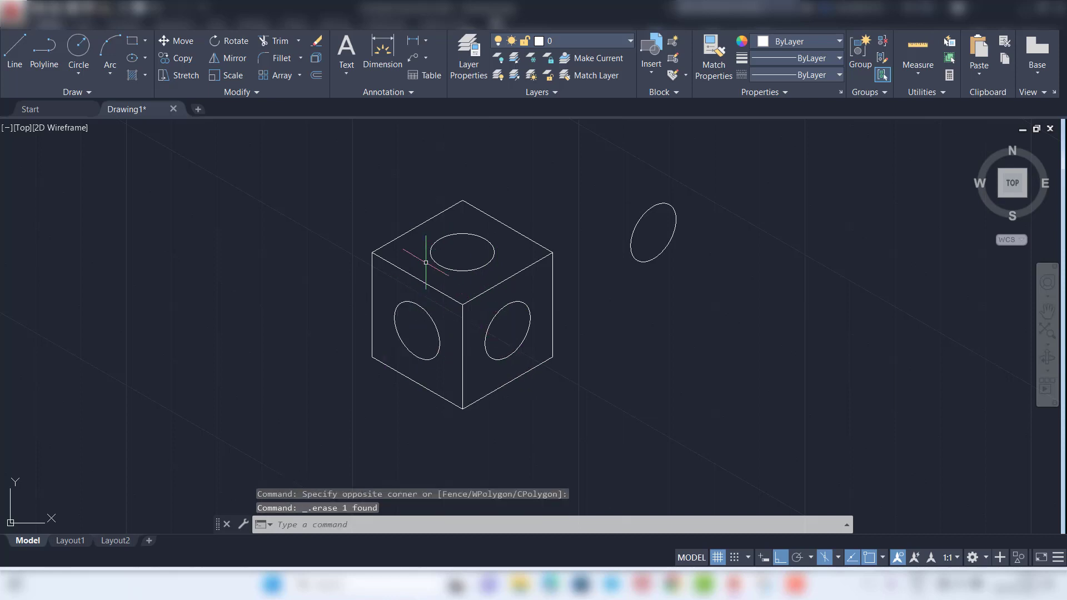
Step: Delete the loose isocircle to the right of the cube
click(774, 193)
click(622, 296)
key(Delete)
Step: Add an aligned dimension to the right face's outer vertical edge, placing it to the right of the cube
click(1014, 185)
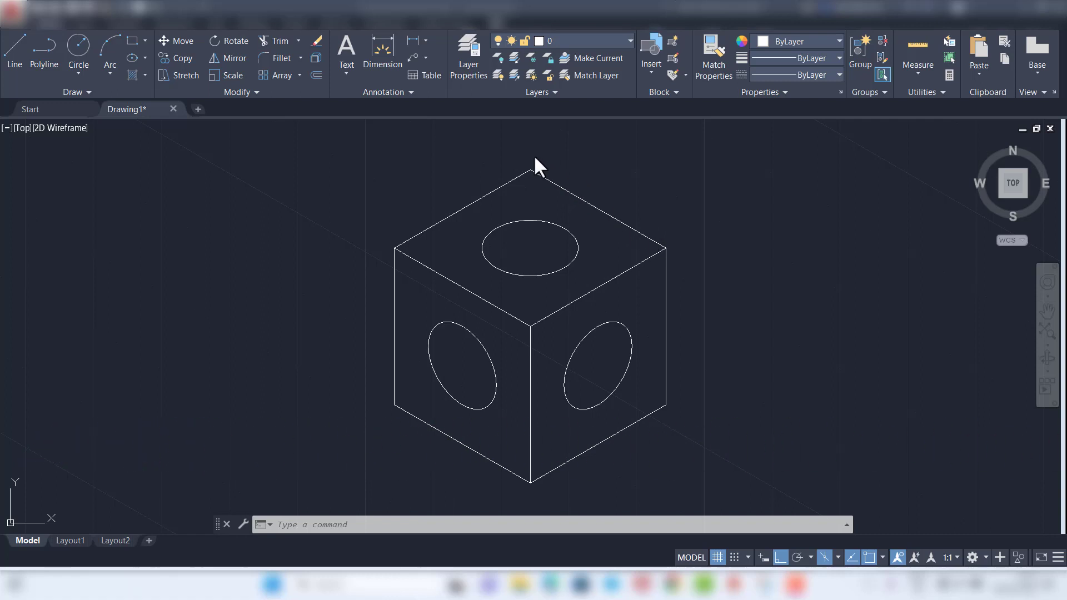
click(425, 40)
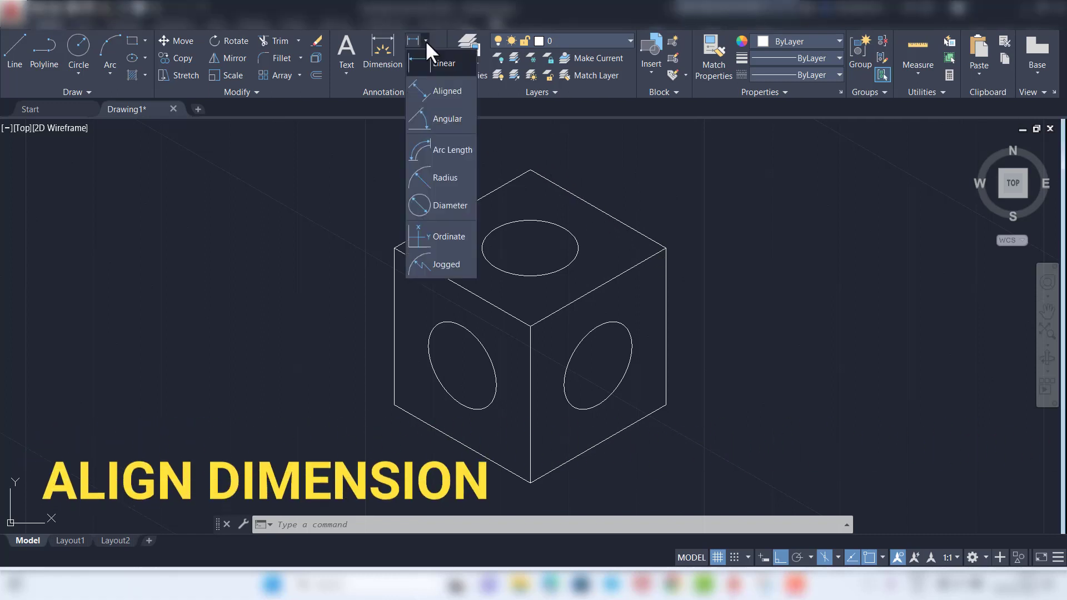
click(439, 91)
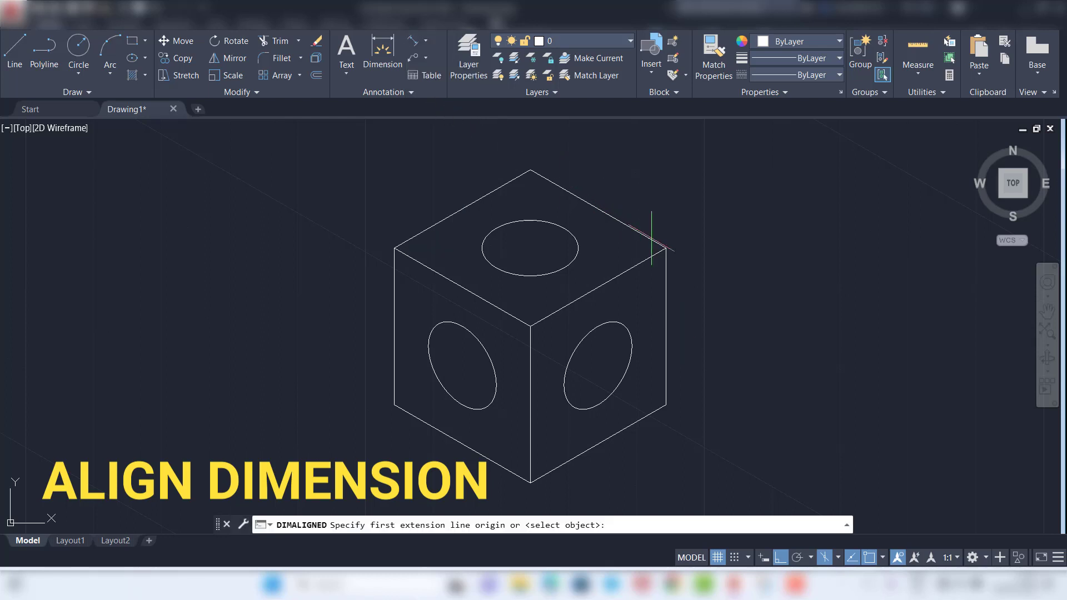
click(665, 248)
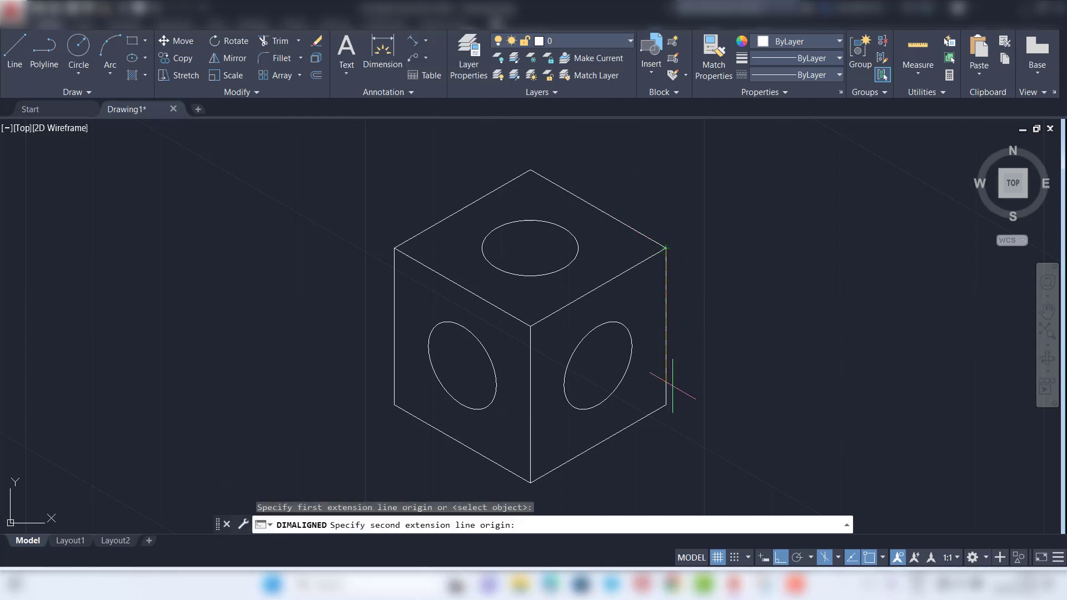
click(665, 404)
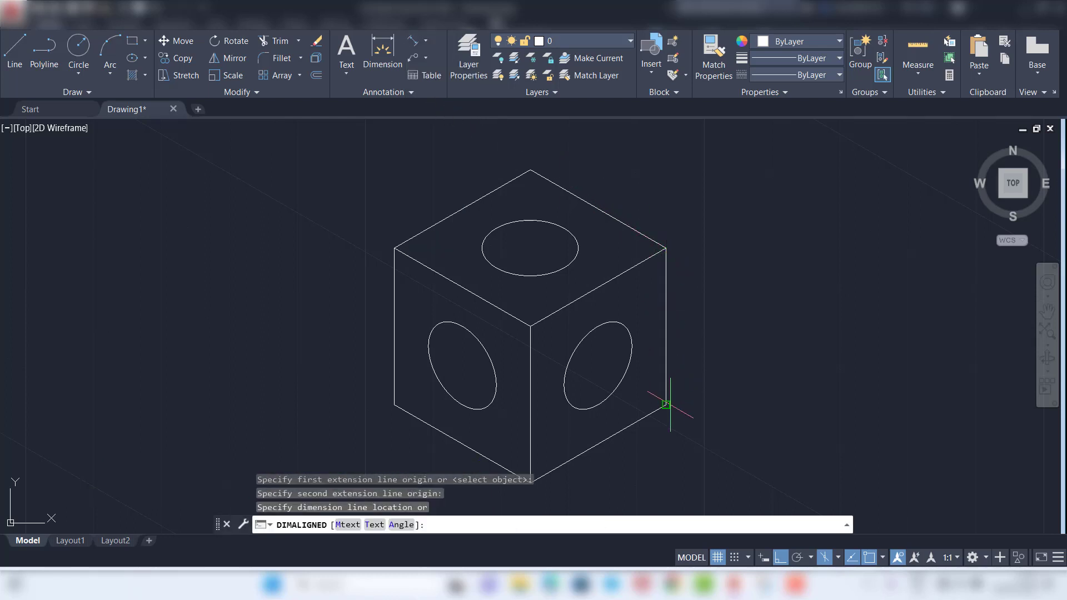
click(720, 373)
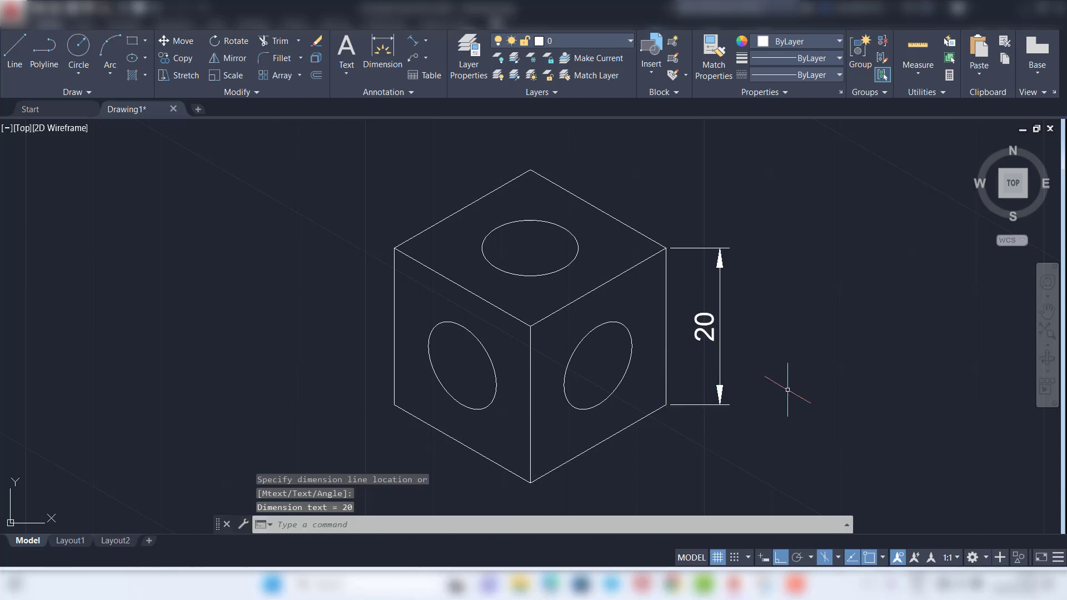
Step: Add an aligned dimension to the top face's back-right edge, placing it outside the cube above that edge
click(411, 41)
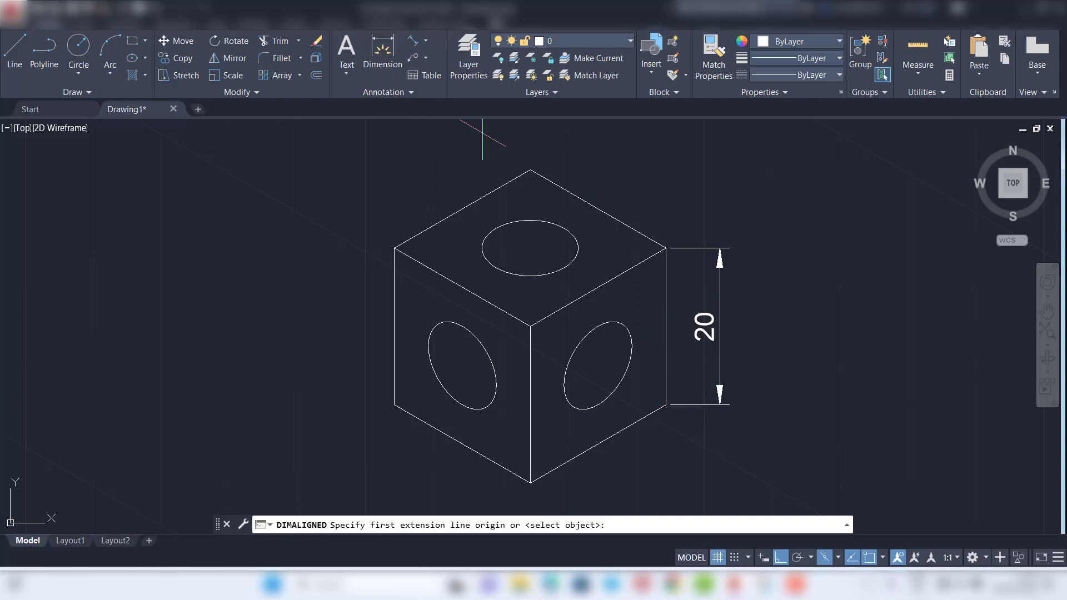
click(530, 170)
click(665, 249)
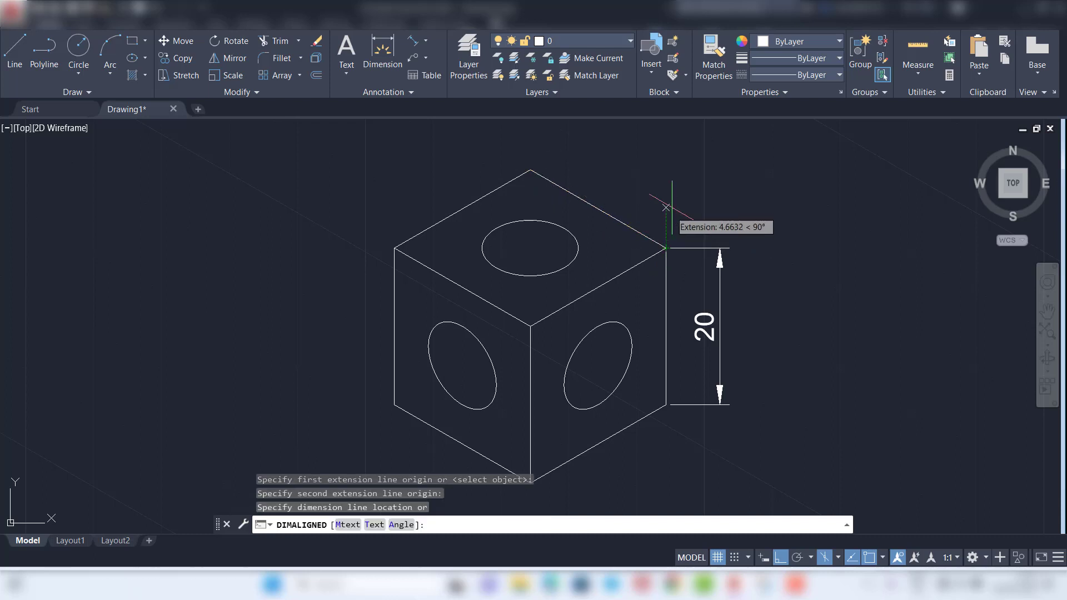
click(676, 198)
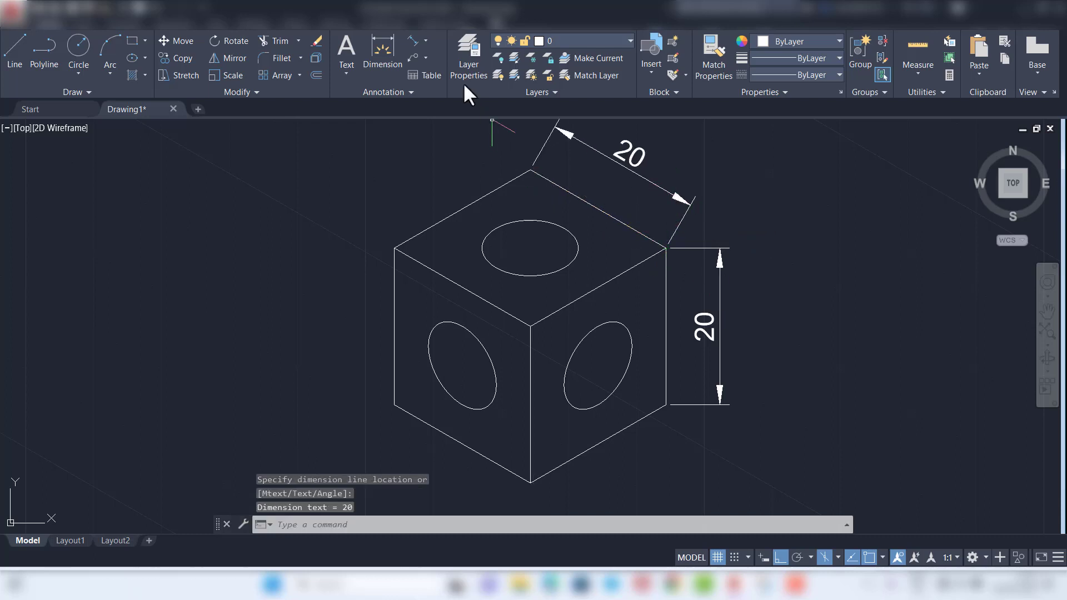
Step: Add an aligned dimension to the right face's lower edge, placing it below the cube
click(413, 41)
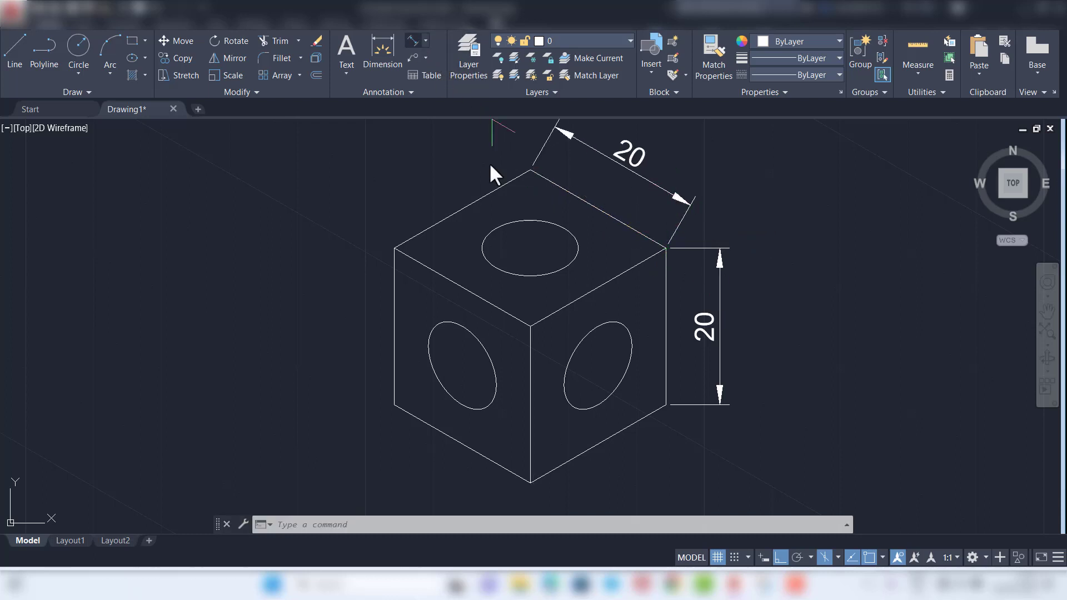
click(530, 483)
click(666, 406)
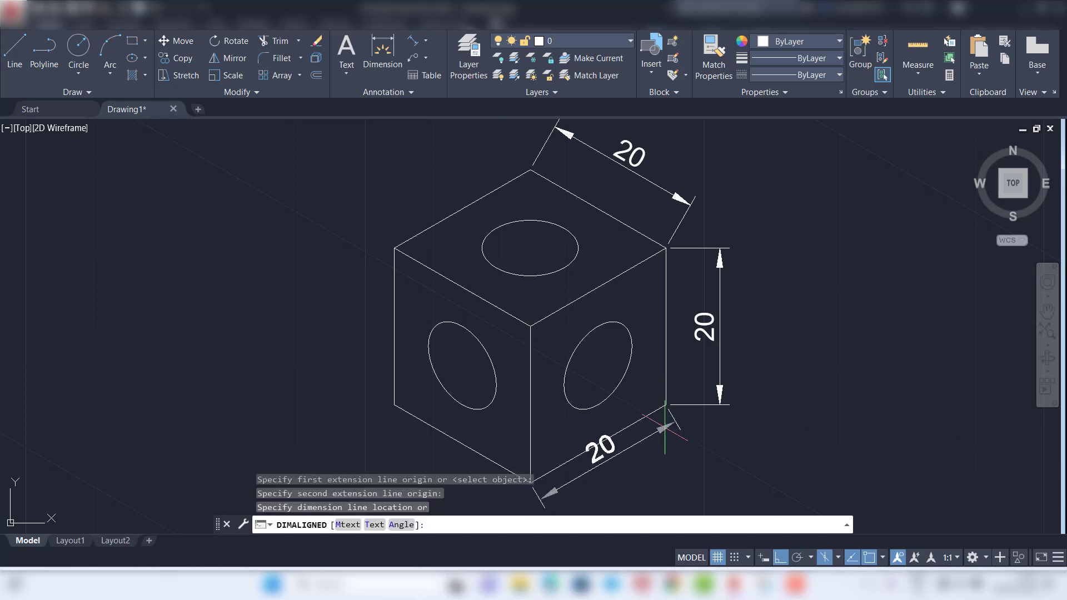
click(668, 448)
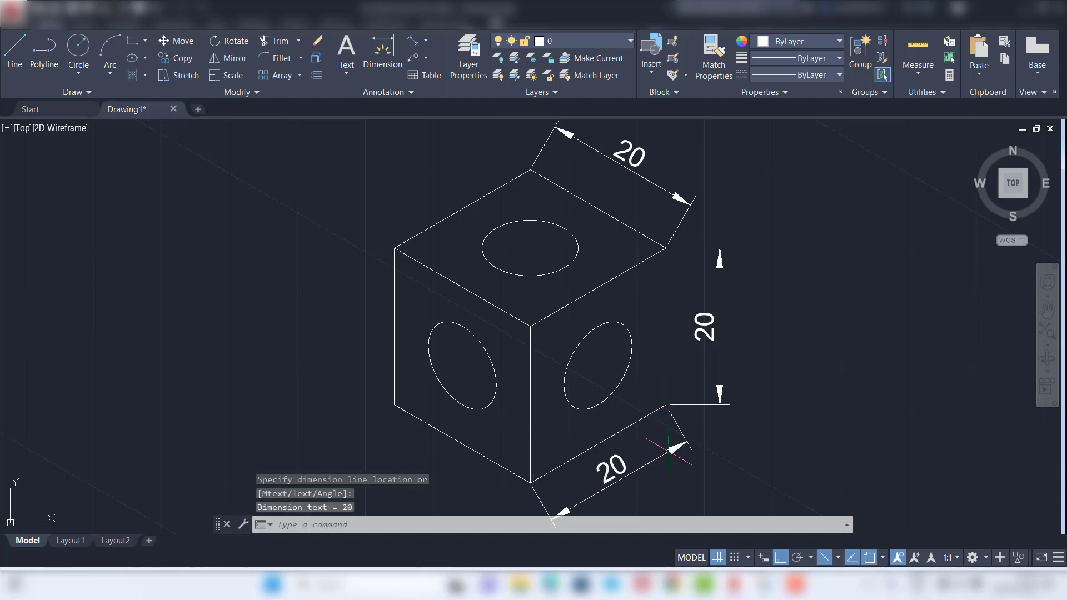
Step: Add an aligned dimension to the left face's lower edge, placing it below the cube
click(414, 41)
click(530, 483)
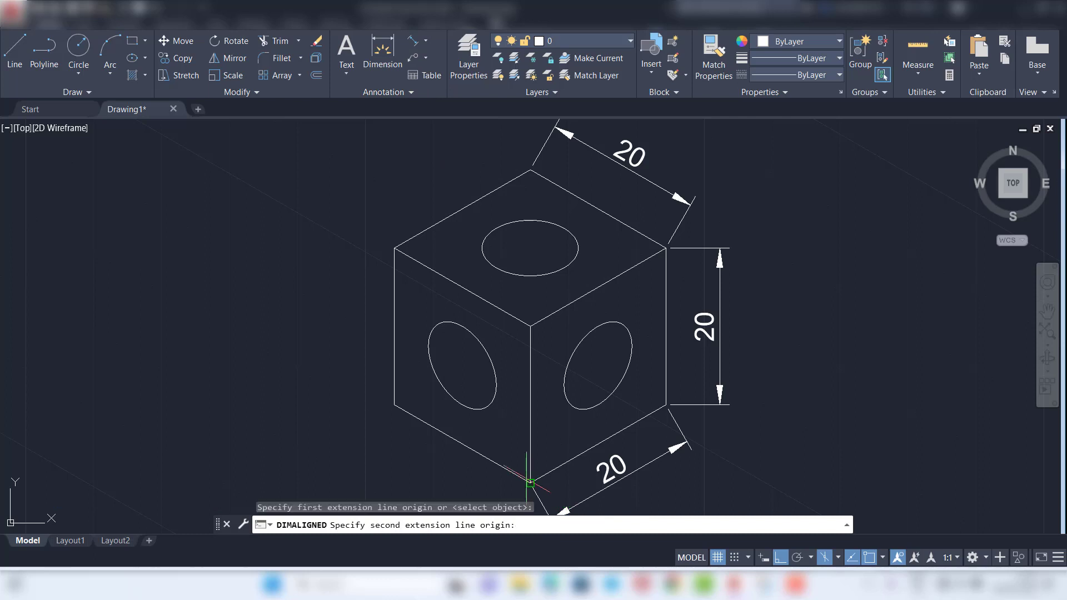
click(394, 405)
click(389, 446)
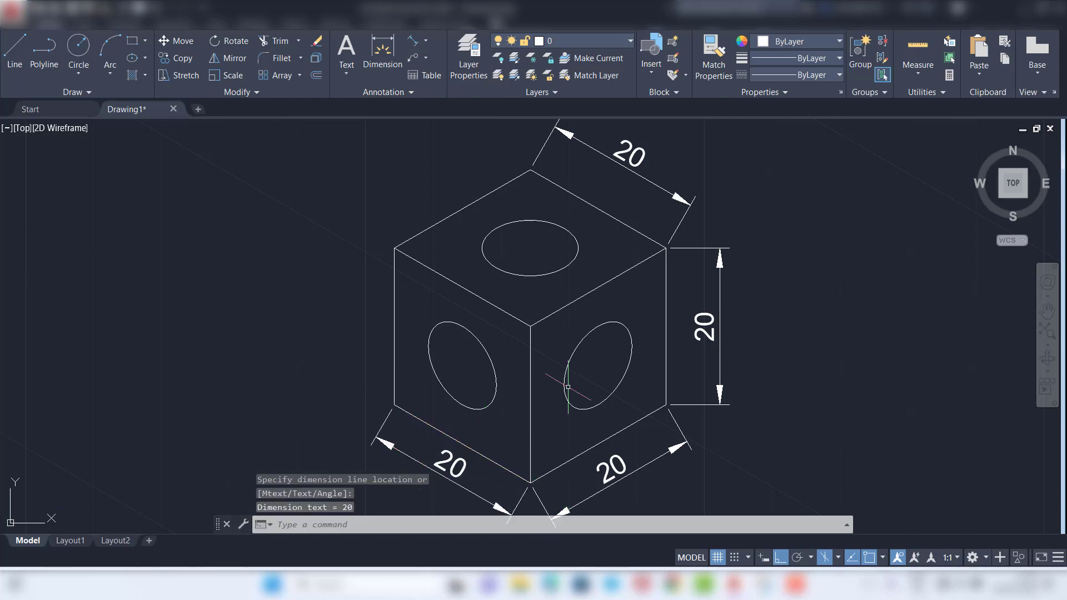
Step: Oblique the dimensions of the top face's back-right edge and the right face's outer vertical edge to a 30-degree angle
middle_drag(568, 387, 607, 365)
scroll(634, 292, down, 2)
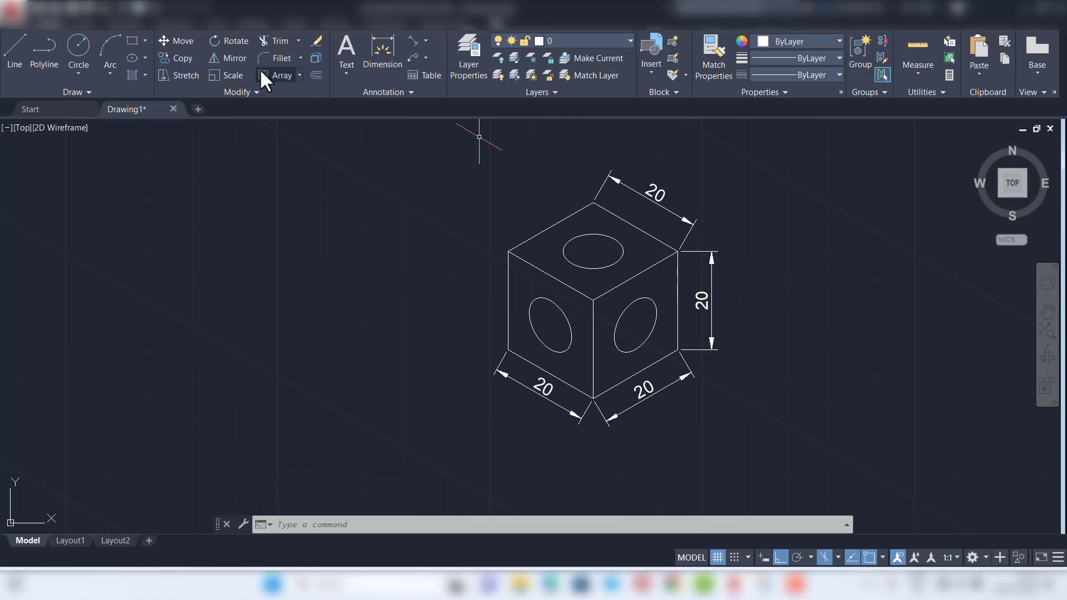
click(147, 23)
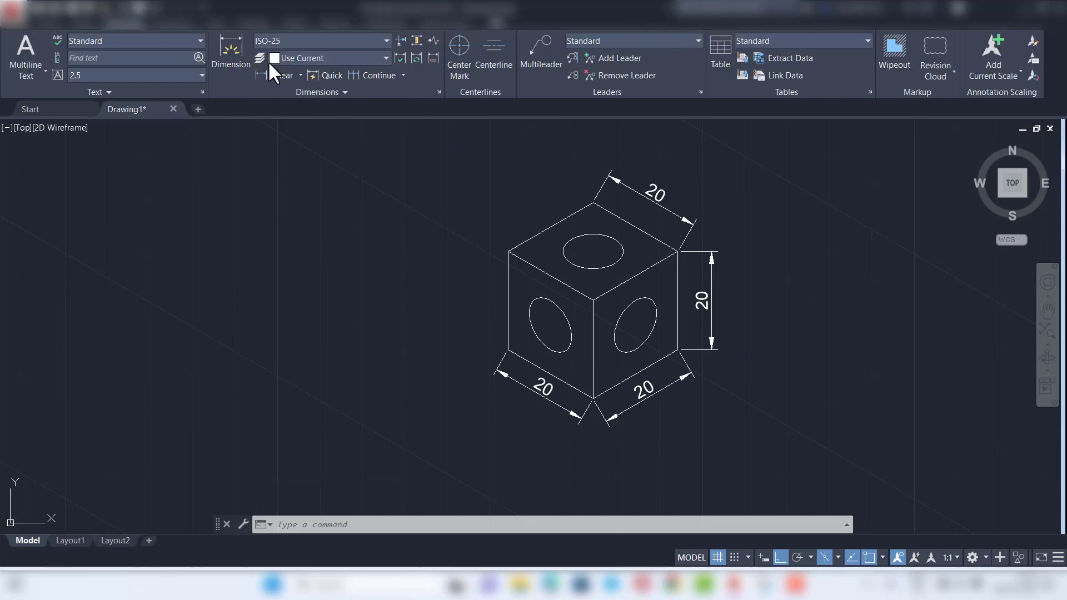
click(335, 92)
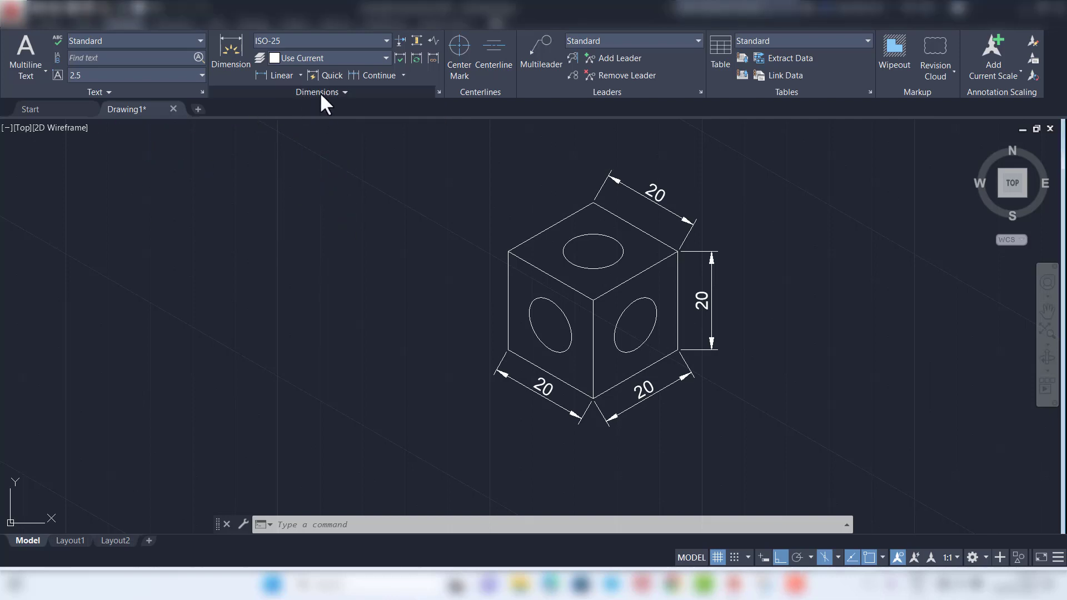
click(320, 93)
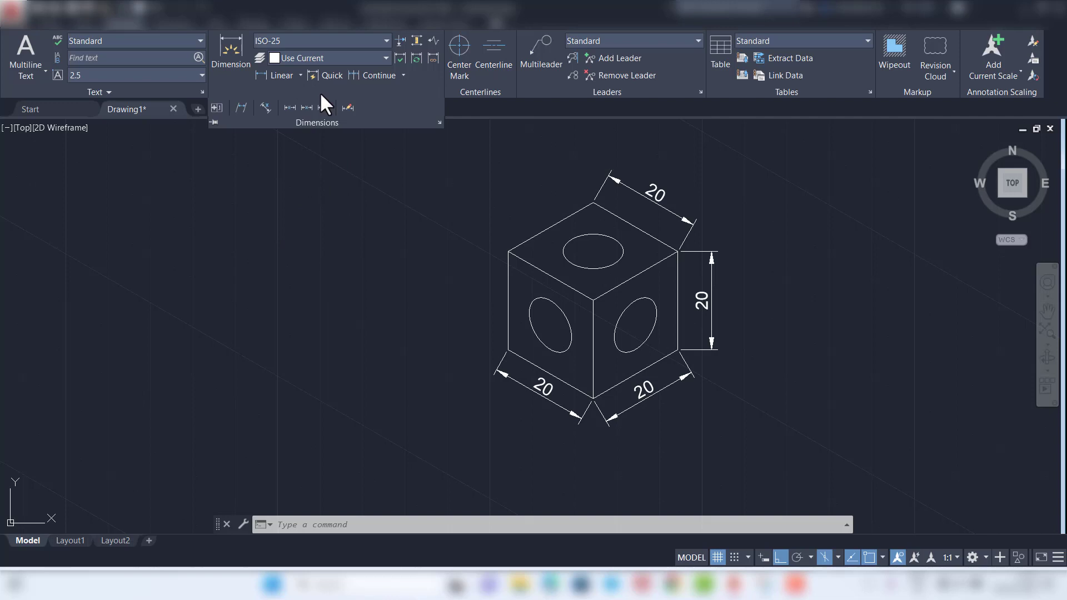
click(246, 109)
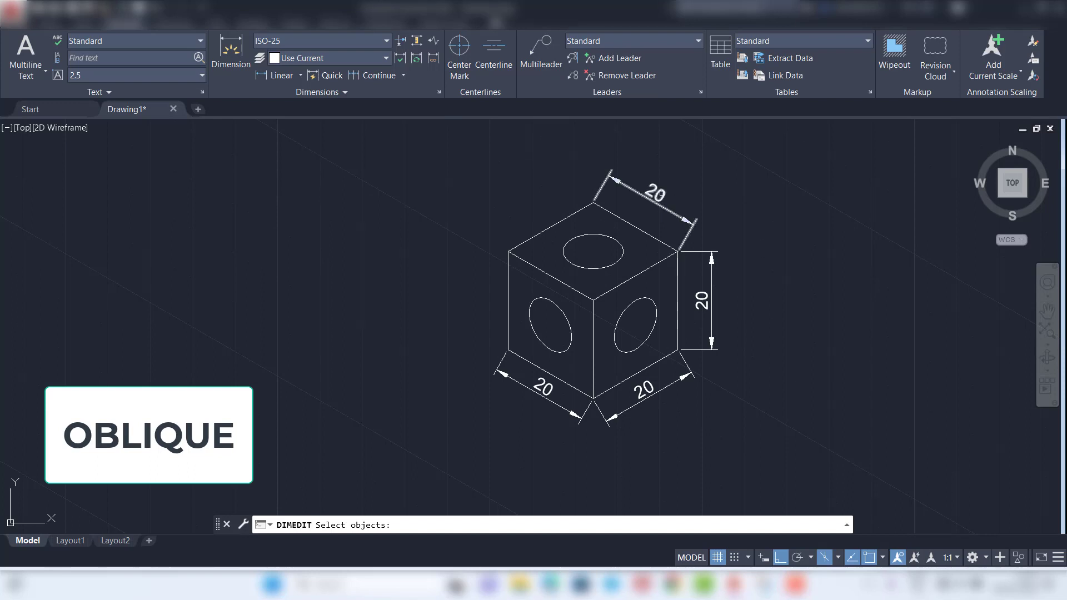
click(659, 193)
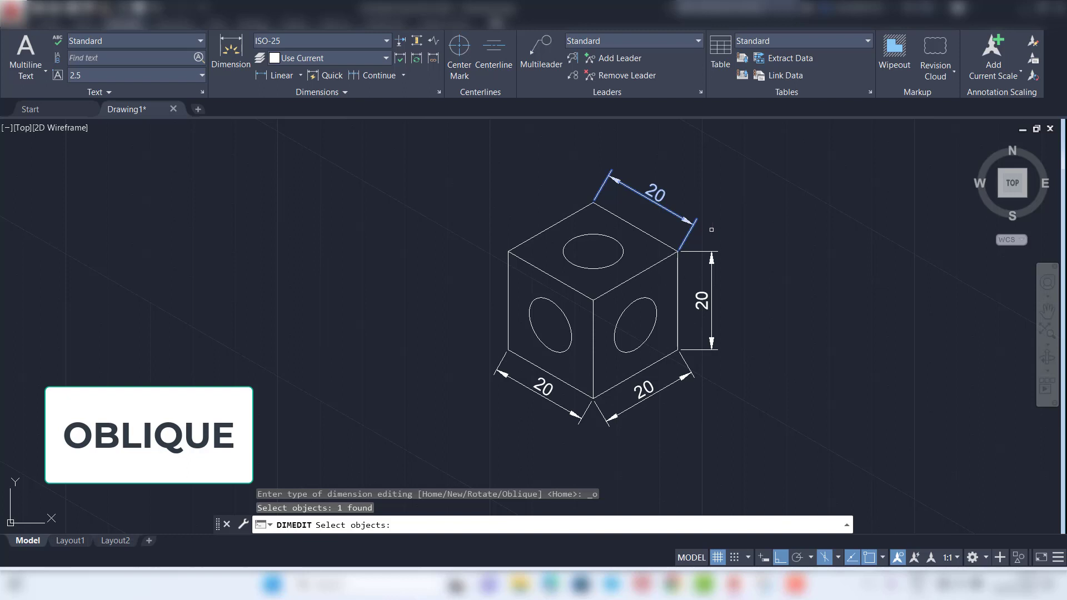
click(716, 254)
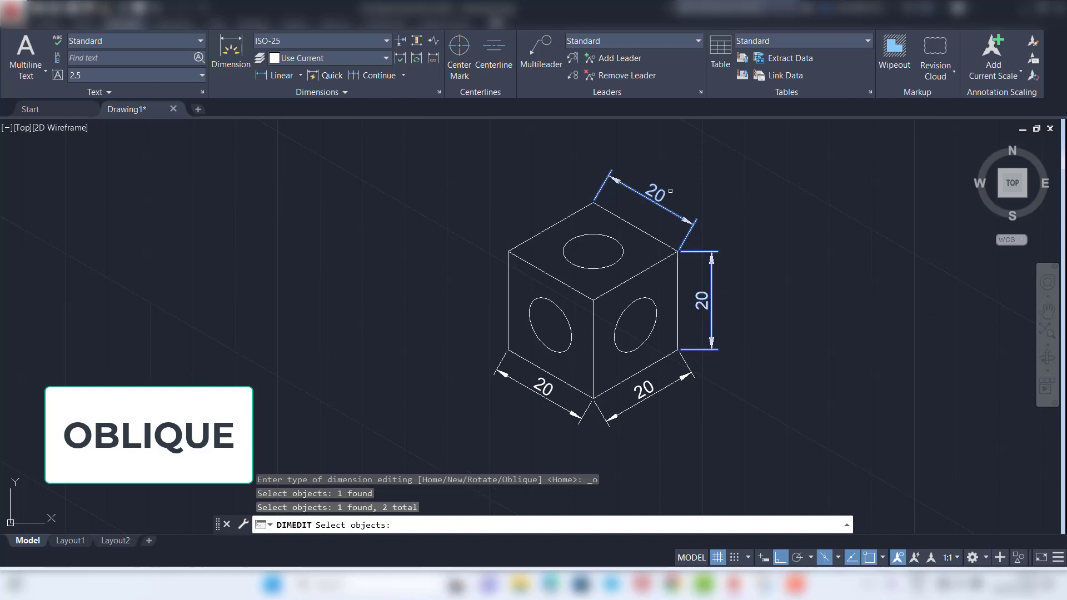
key(Return)
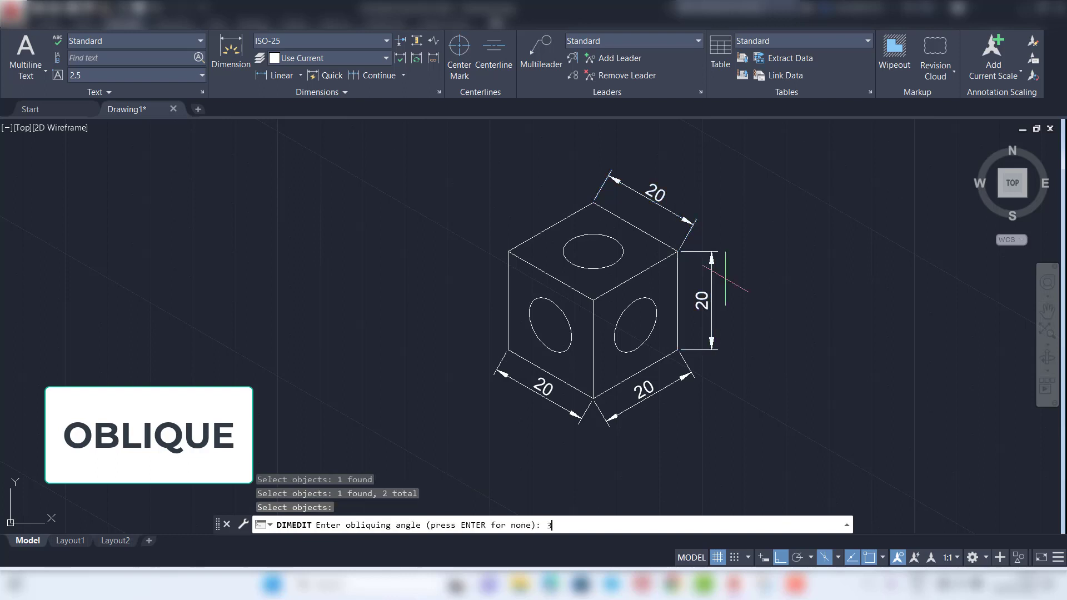
text(30)
key(Return)
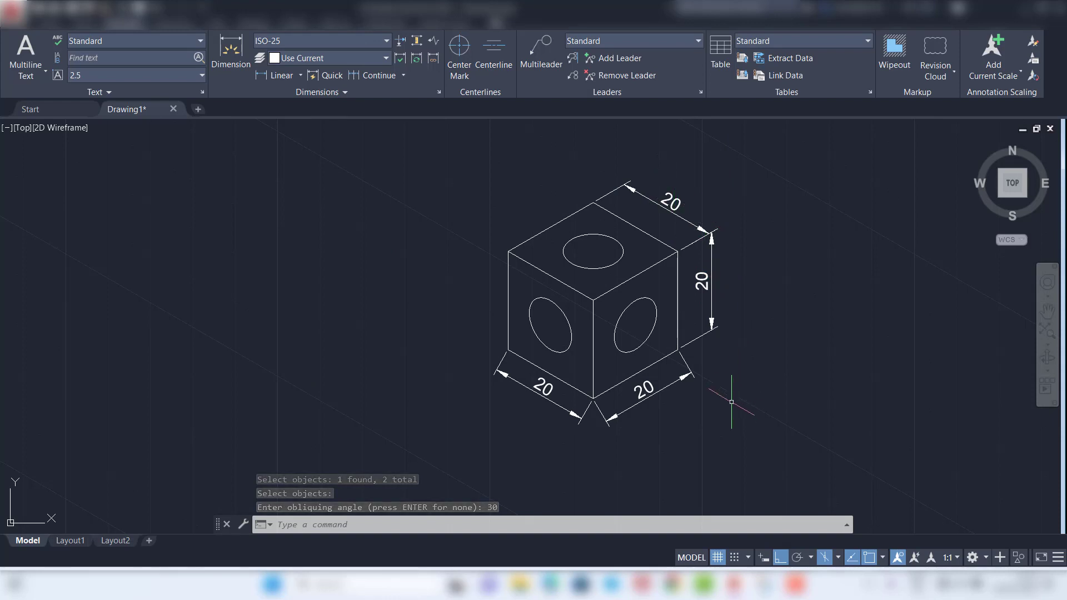
Step: Oblique the two dimensions below the cube's lower edges to an angle of 270 degrees
click(285, 88)
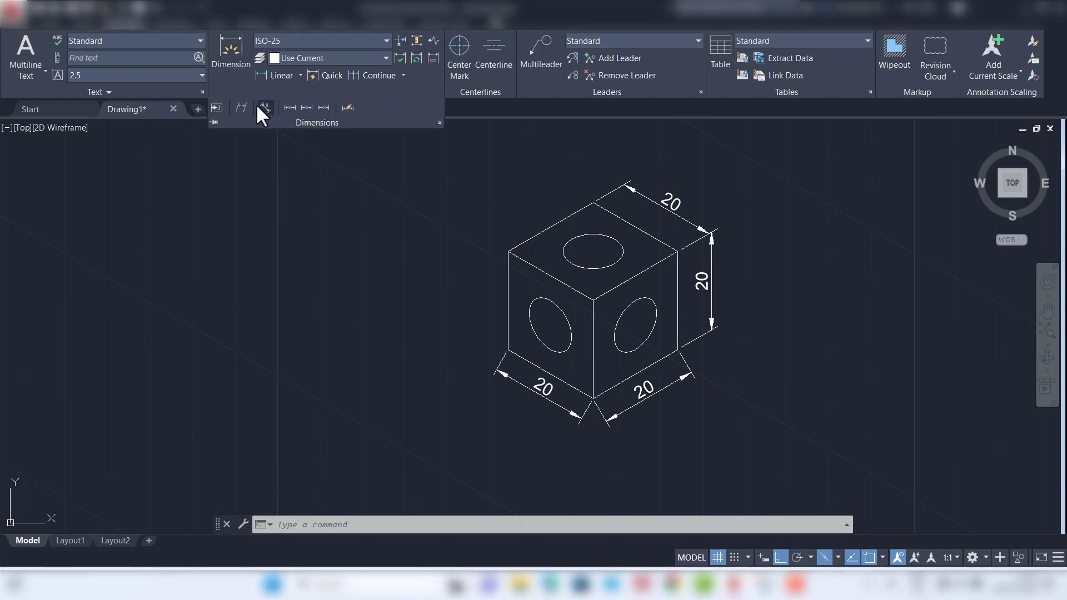
click(240, 108)
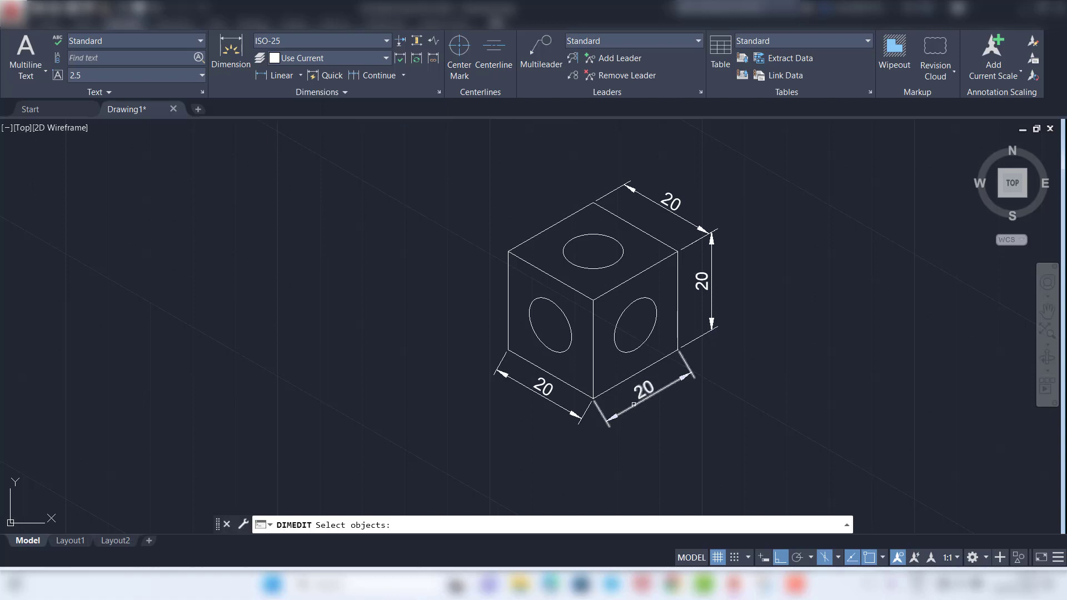
click(634, 405)
click(558, 406)
key(Return)
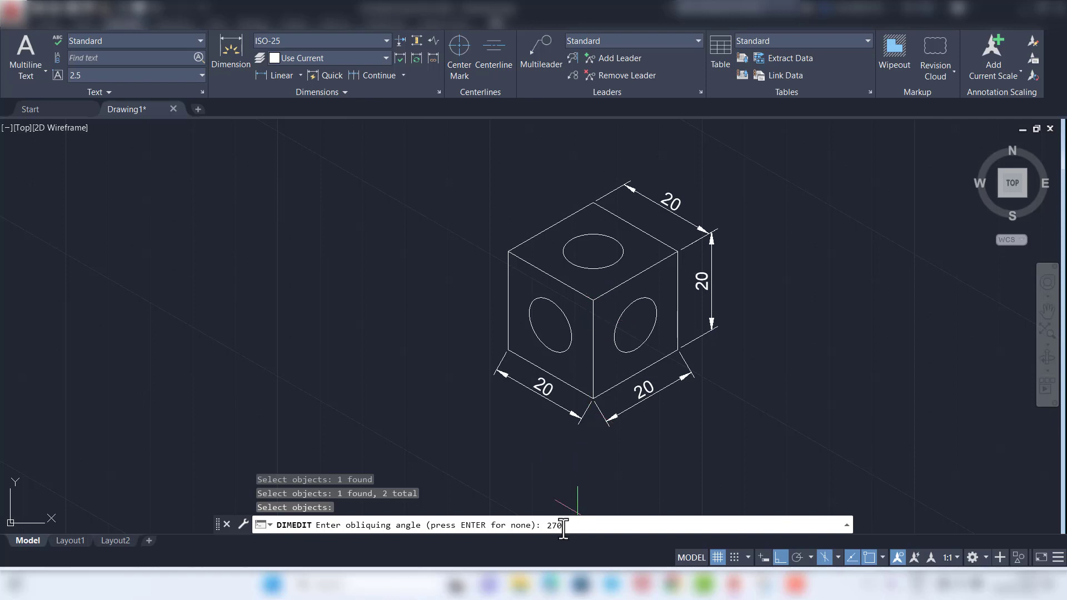
key(Return)
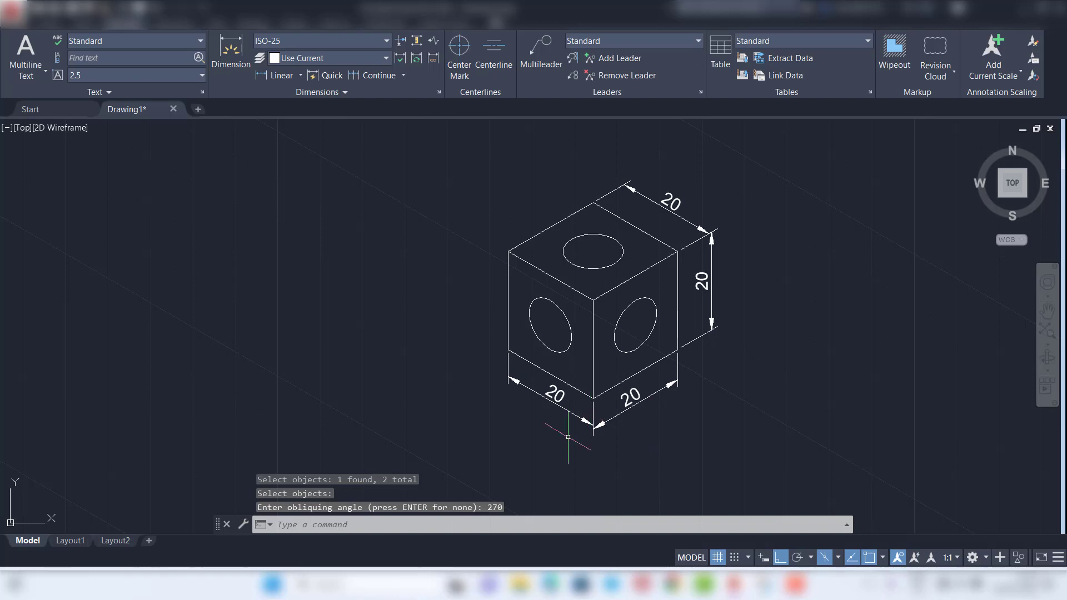
Step: Add a multileader from the top face's isocircle, landing it above the cube's left side, with the text HOLE DIA 10
click(1019, 183)
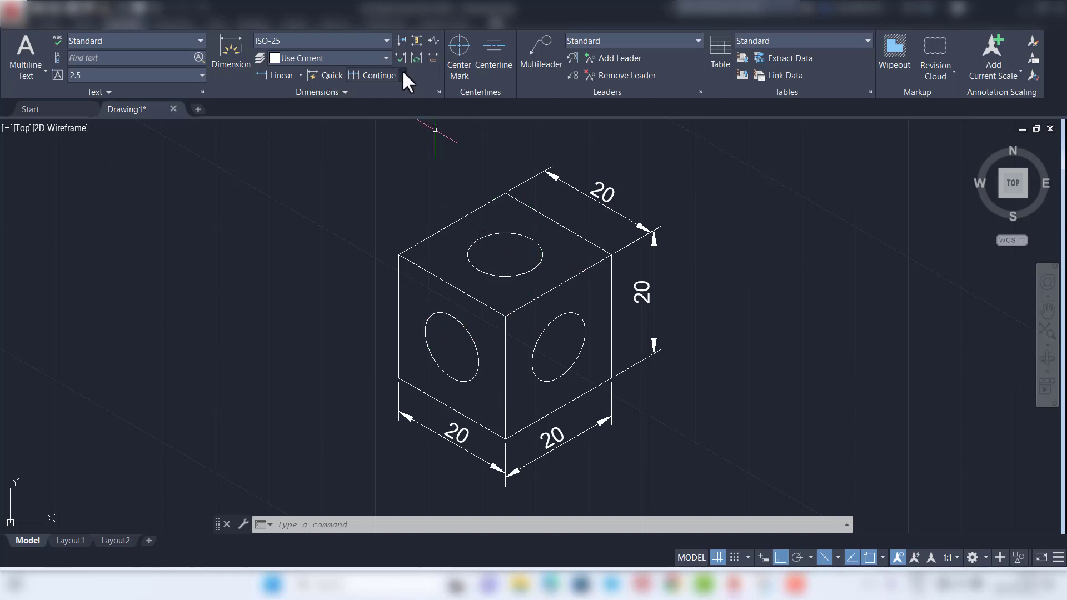
click(536, 62)
click(483, 234)
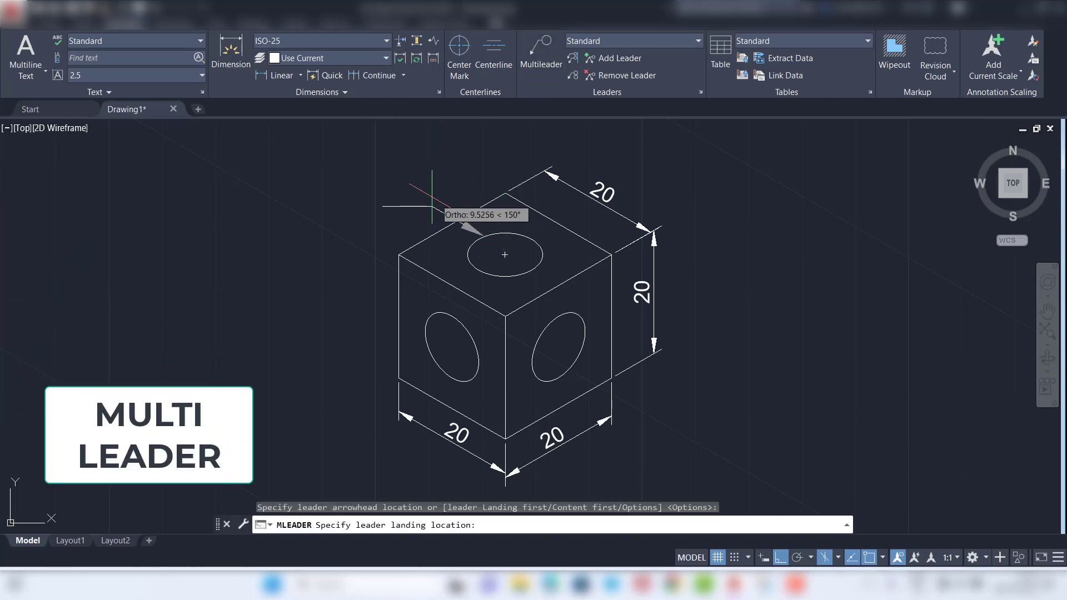
click(409, 193)
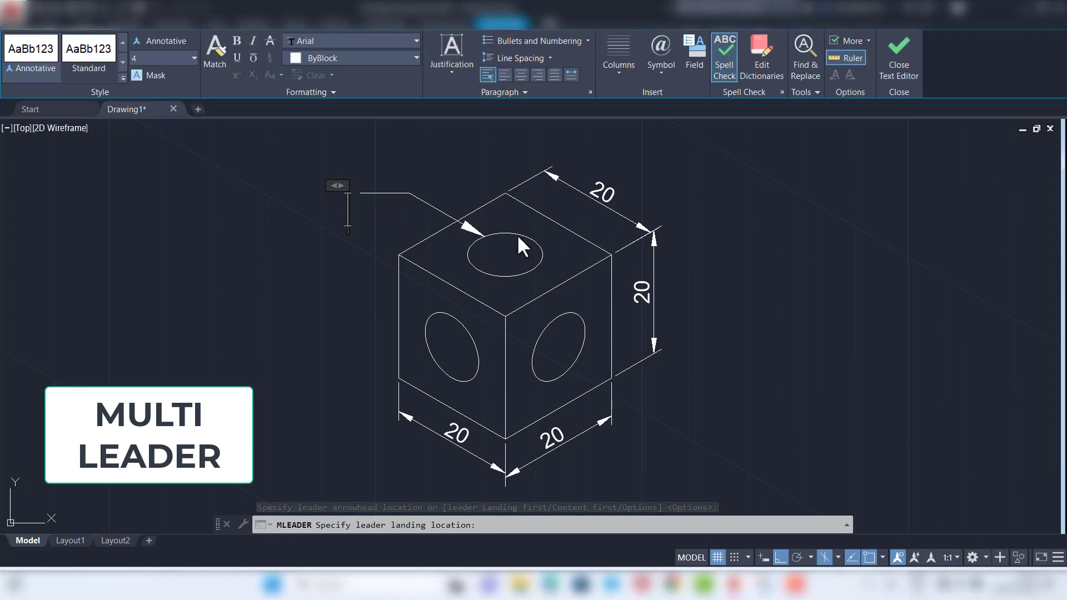
text(h)
key(BackSpace)
text(HOL)
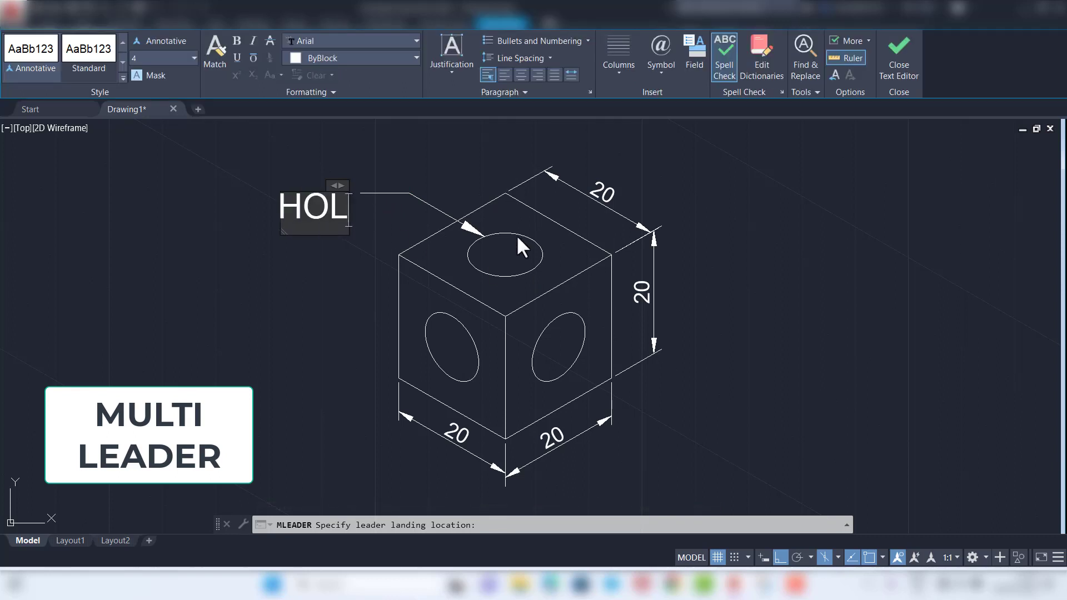
text(E DIA 10)
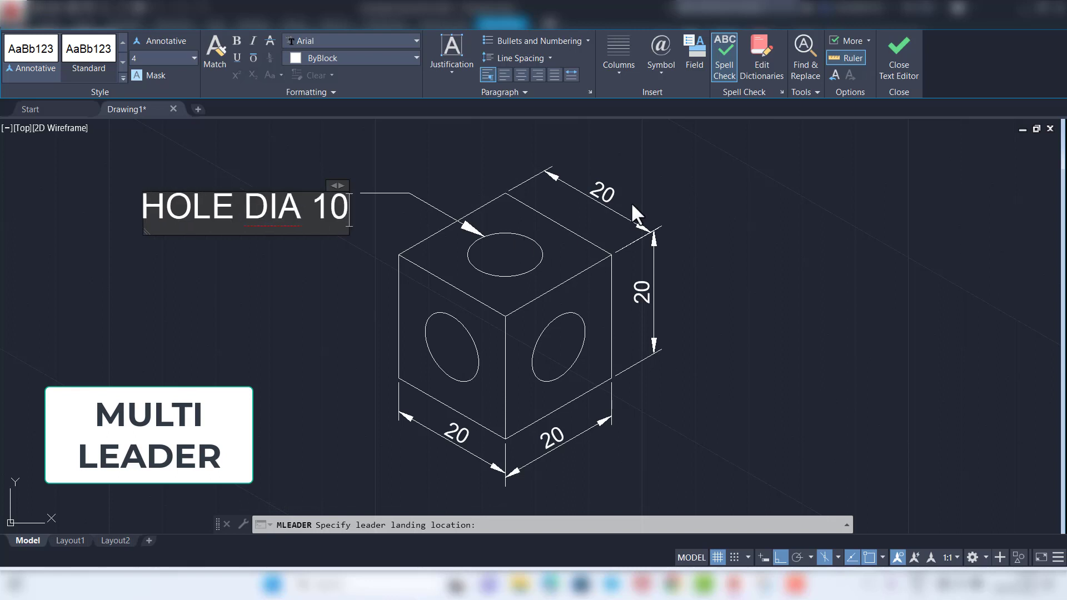
click(913, 55)
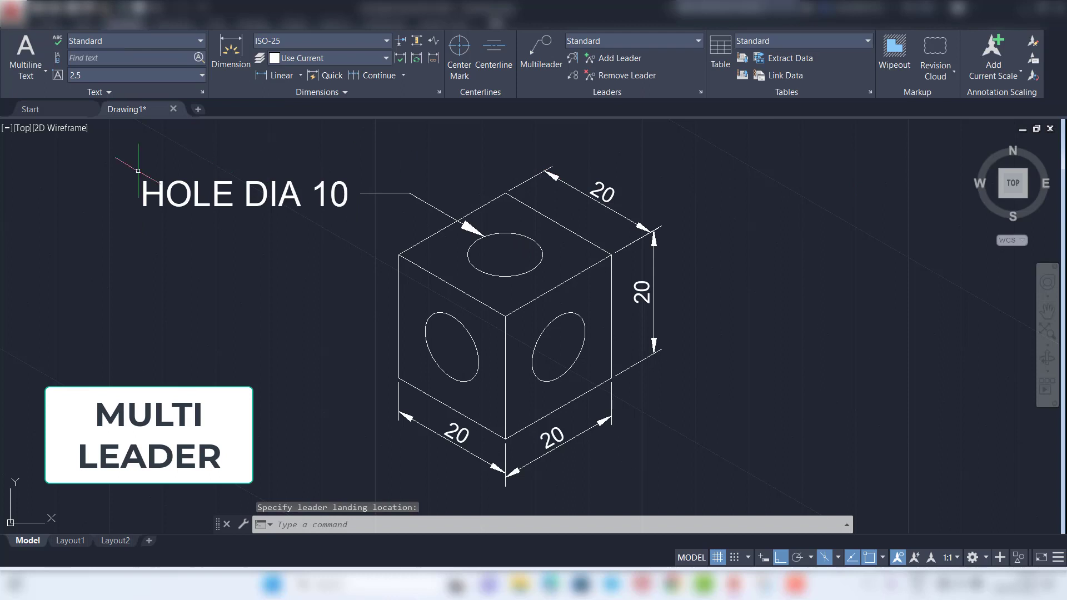